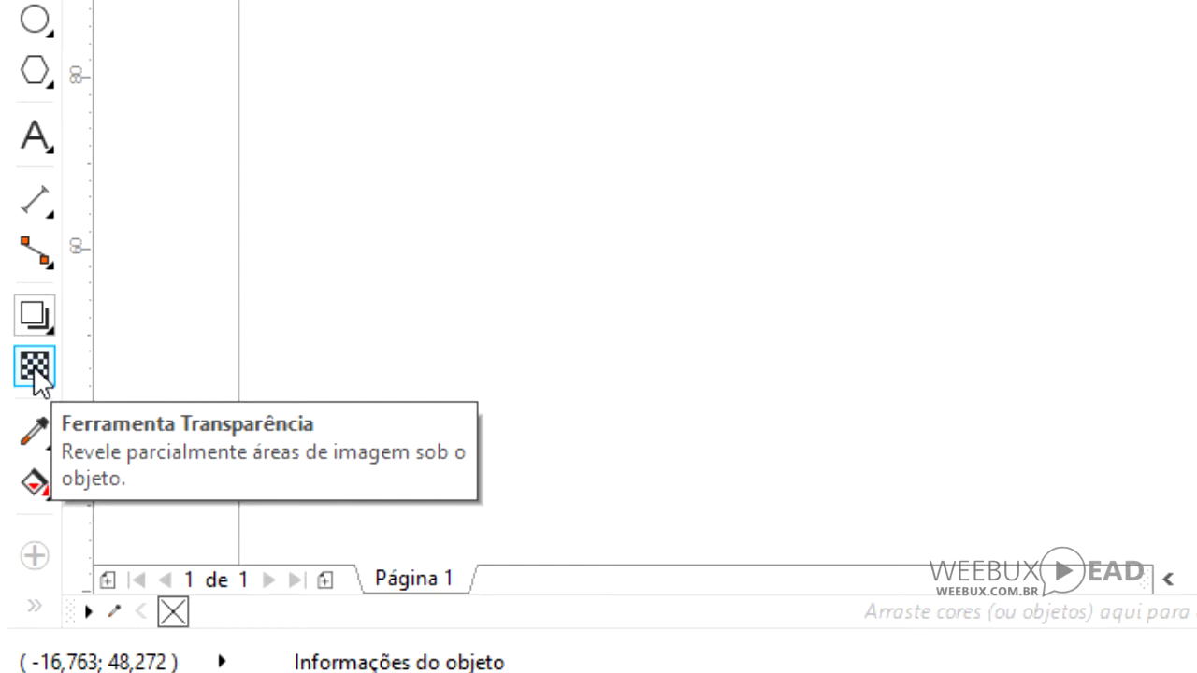
# Step: Draw a rectangle about 80 by 63 mm on the page and fill it with cyan
pyautogui.click(51, 332)
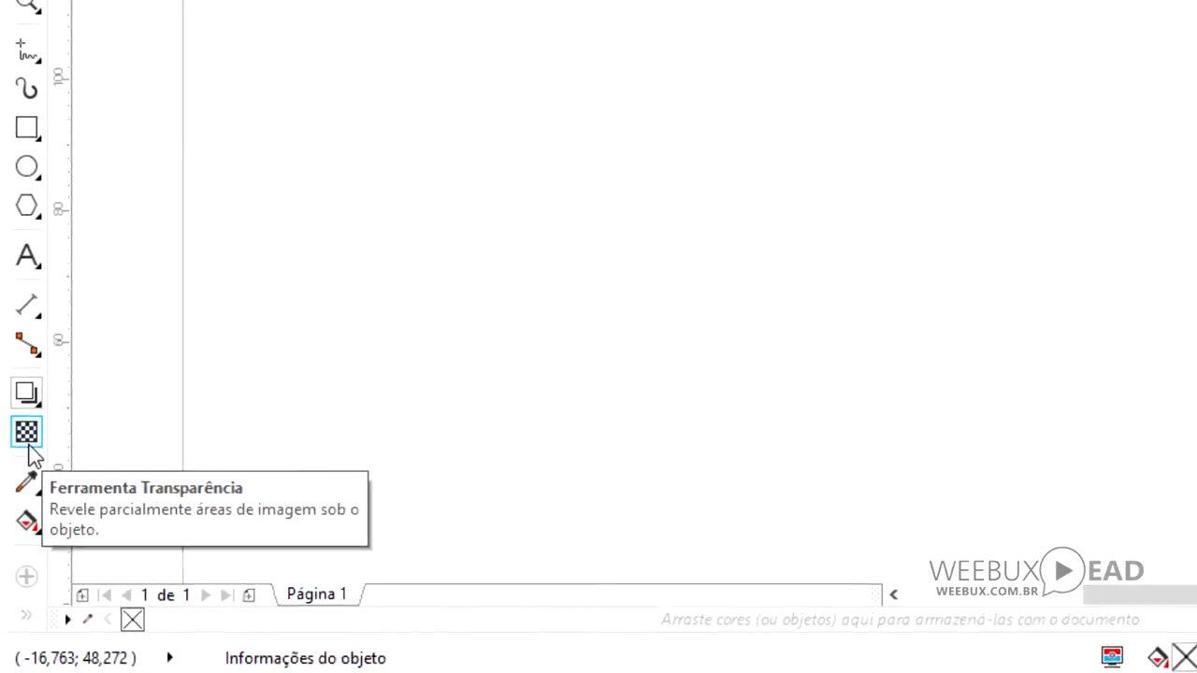
pyautogui.click(29, 130)
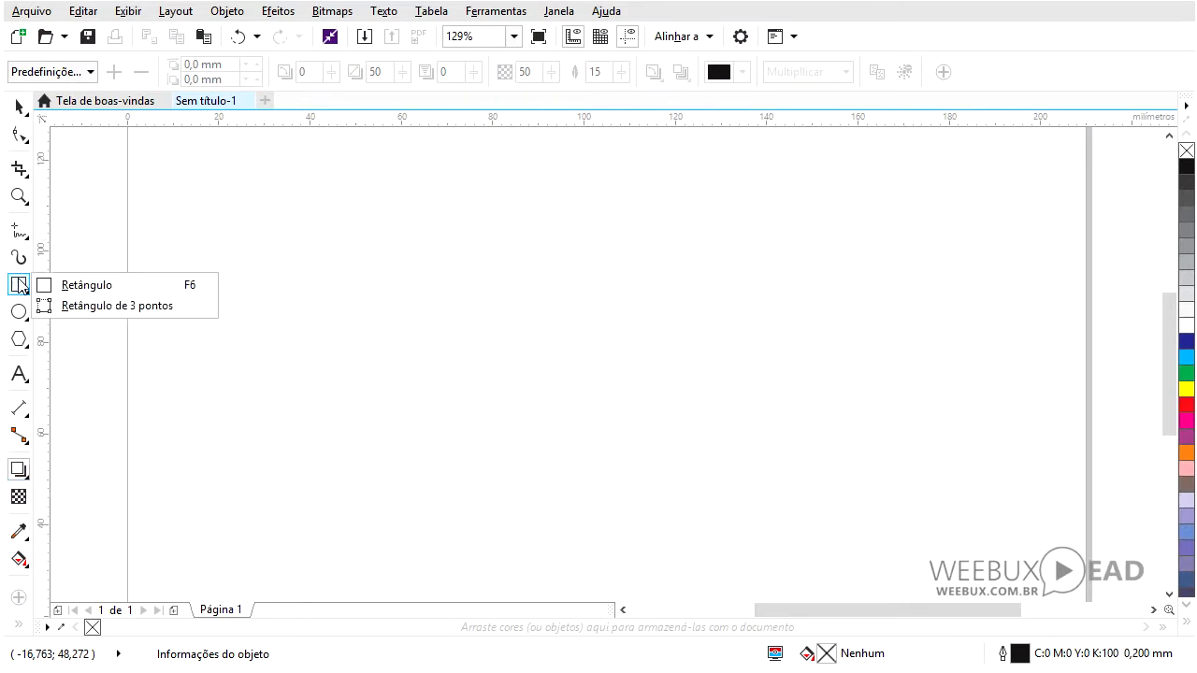
pyautogui.click(87, 285)
pyautogui.moveTo(261, 220); pyautogui.dragTo(630, 511)
pyautogui.click(19, 107)
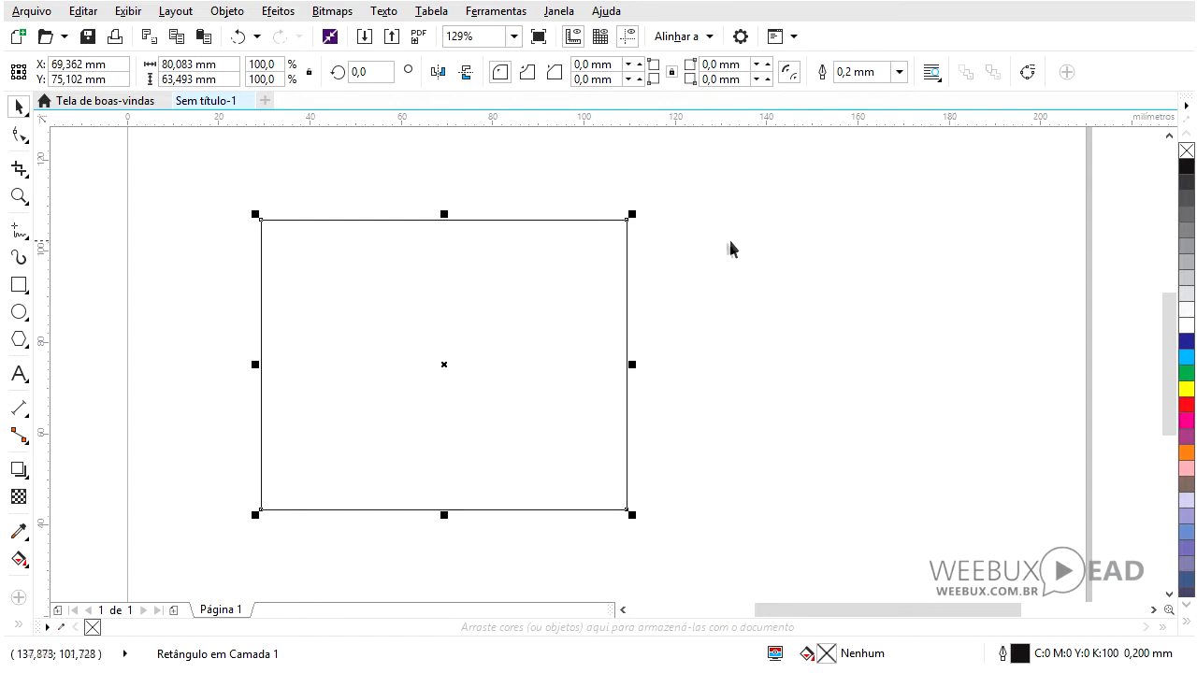
pyautogui.click(1186, 357)
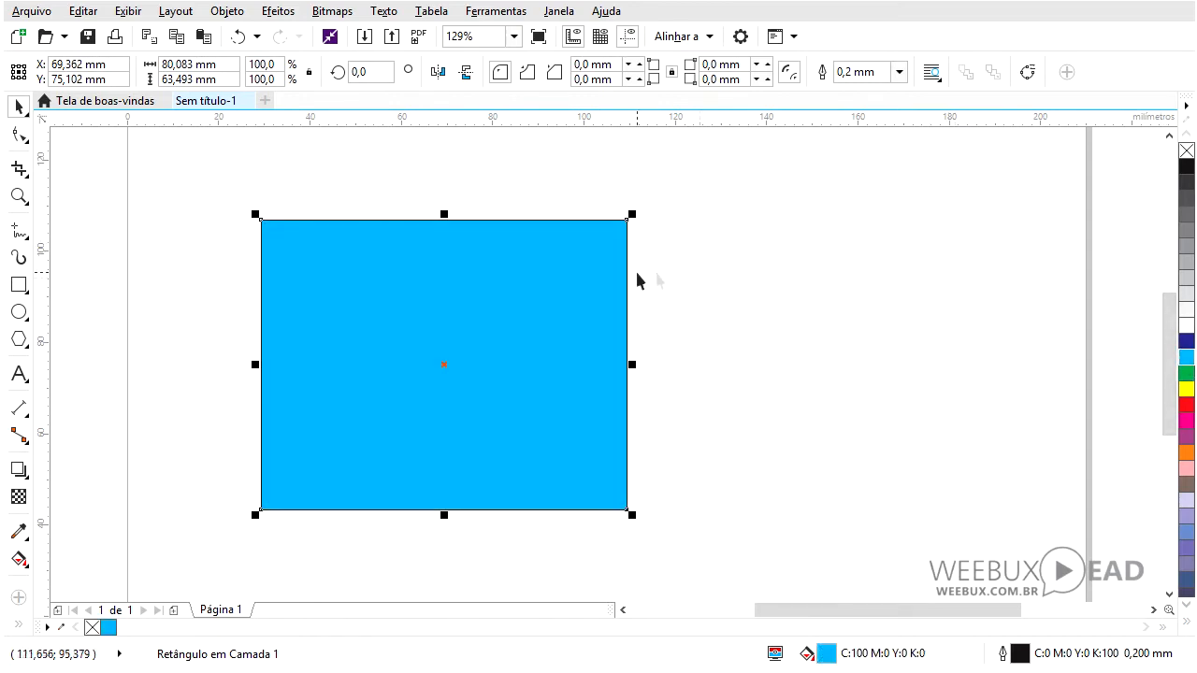
# Step: Draw a second rectangle about 70 by 53 mm overlapping the cyan one, fill it green and place it behind
pyautogui.click(19, 284)
pyautogui.moveTo(426, 167); pyautogui.dragTo(747, 405)
pyautogui.press('space')
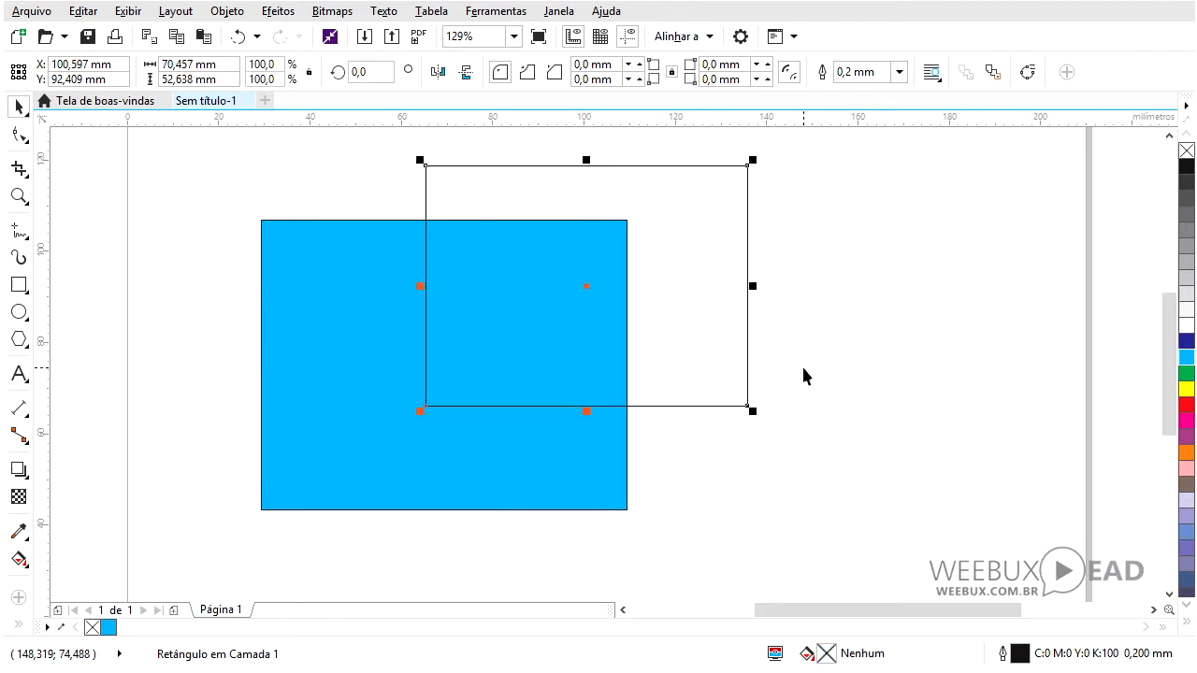
pyautogui.click(1186, 373)
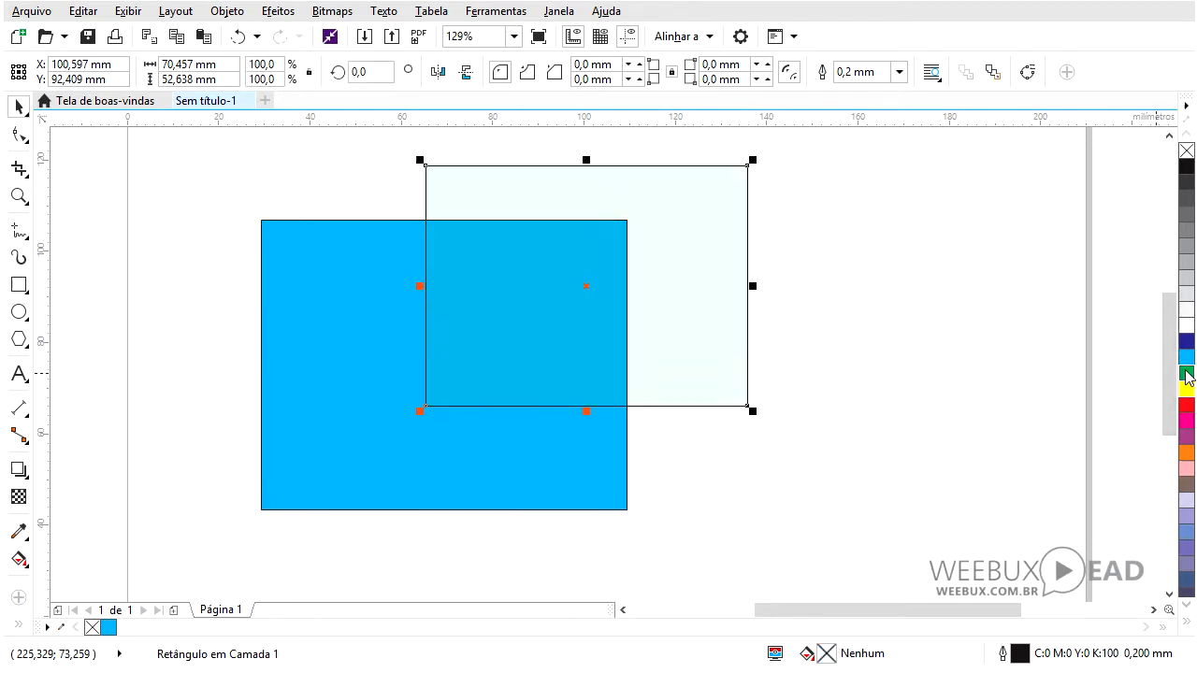
pyautogui.hotkey('ctrl', 'pagedown')
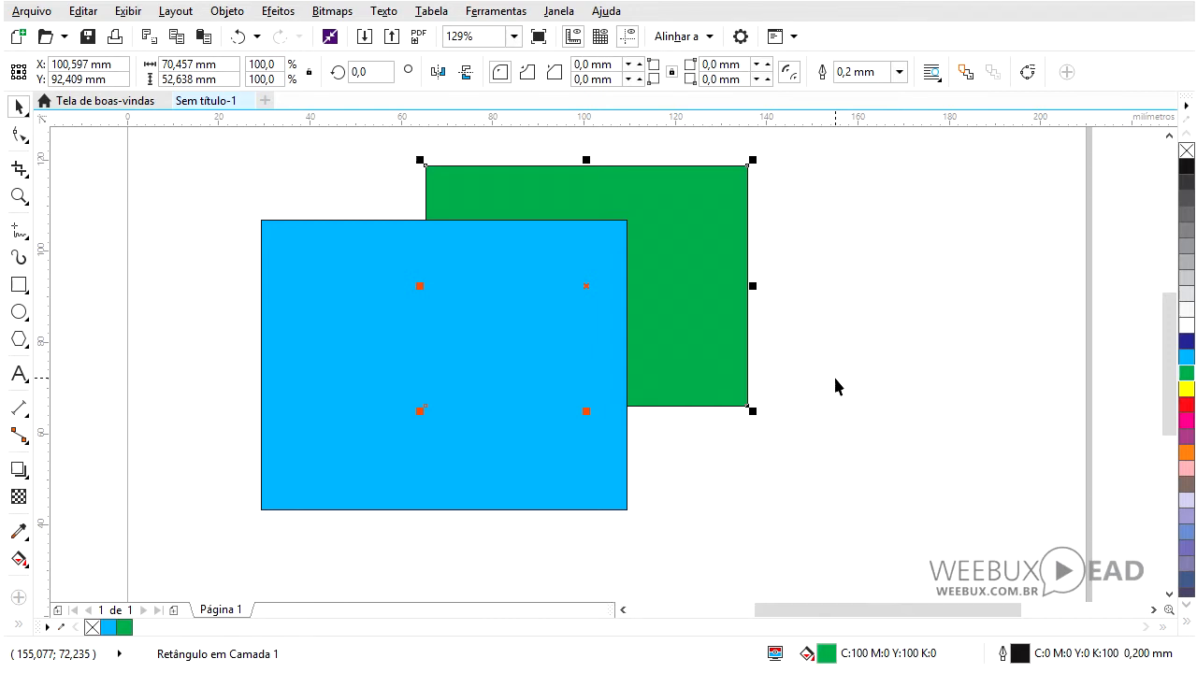
# Step: Apply uniform transparency to the cyan rectangle in front
pyautogui.click(599, 504)
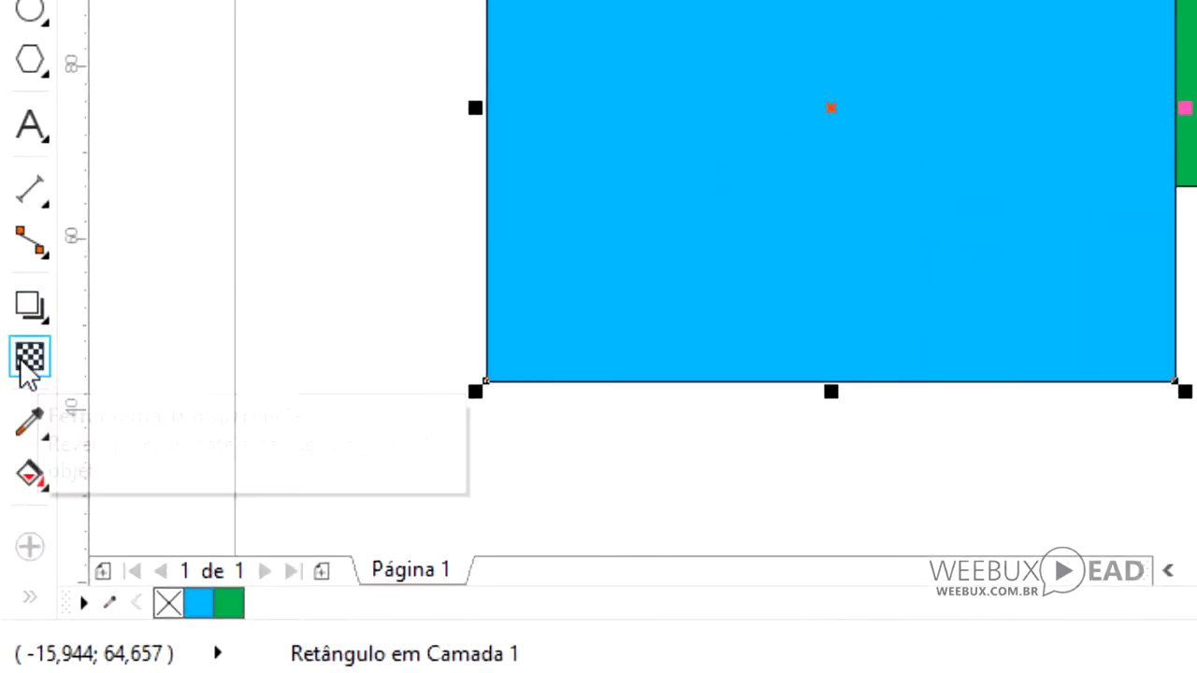
pyautogui.click(22, 363)
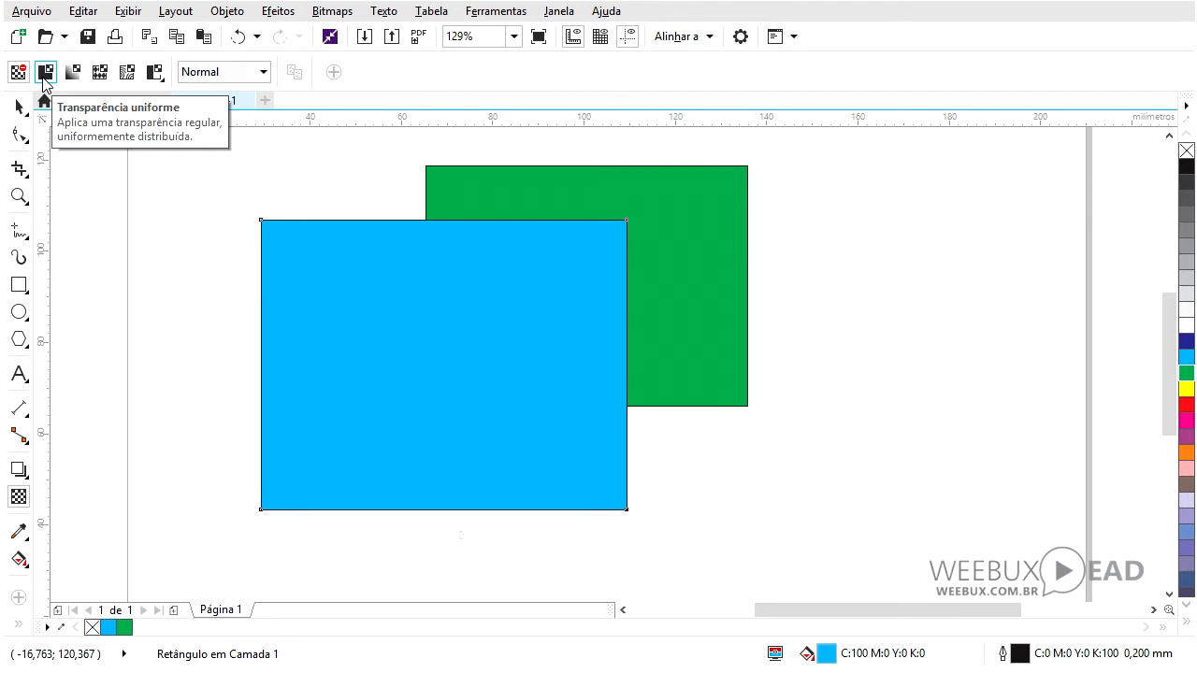
pyautogui.click(44, 75)
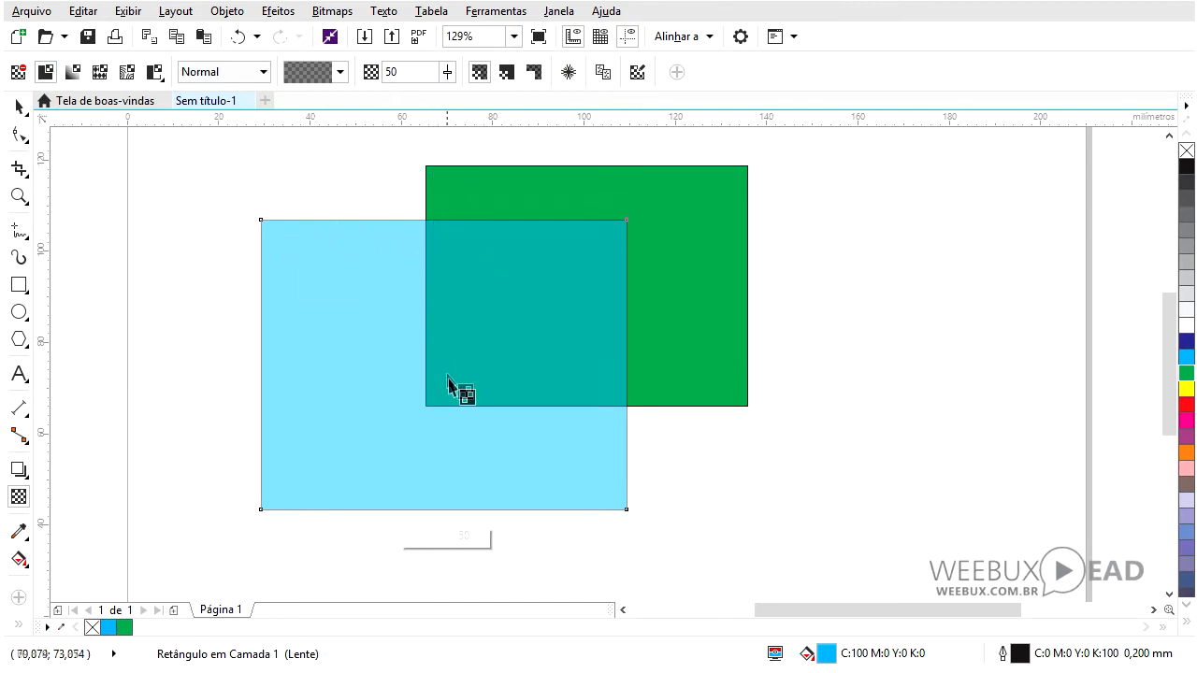
# Step: Switch the cyan rectangle between no transparency and uniform transparency twice, ending on uniform
pyautogui.click(20, 73)
pyautogui.click(45, 72)
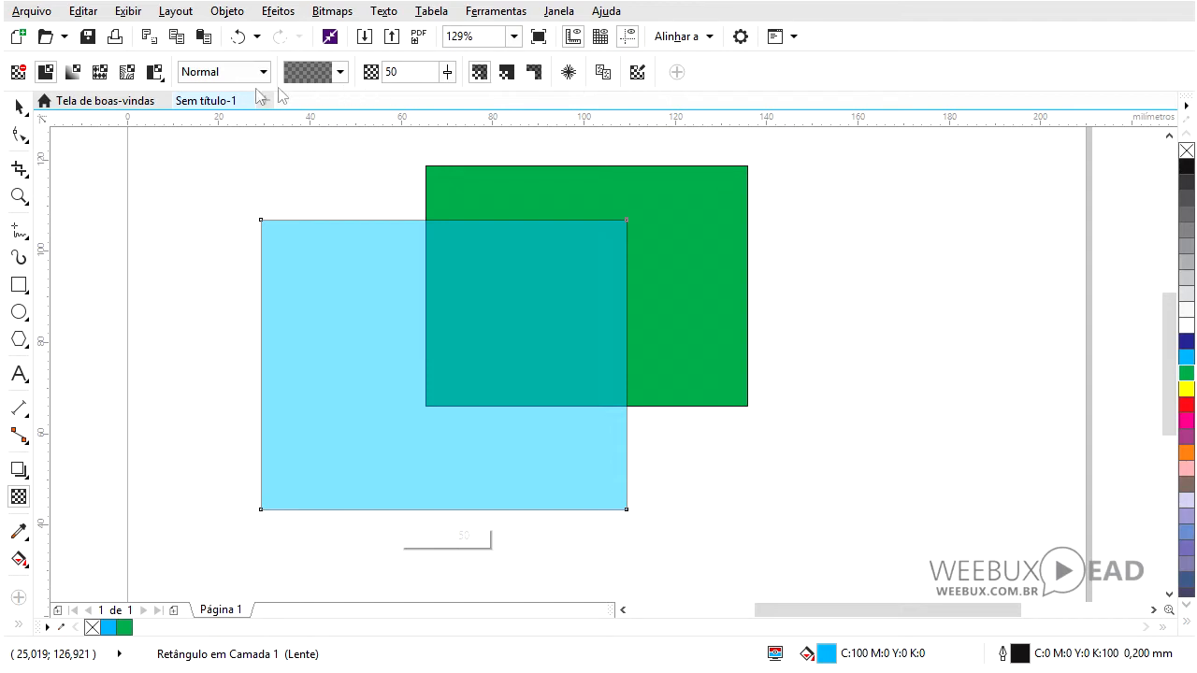
pyautogui.click(18, 75)
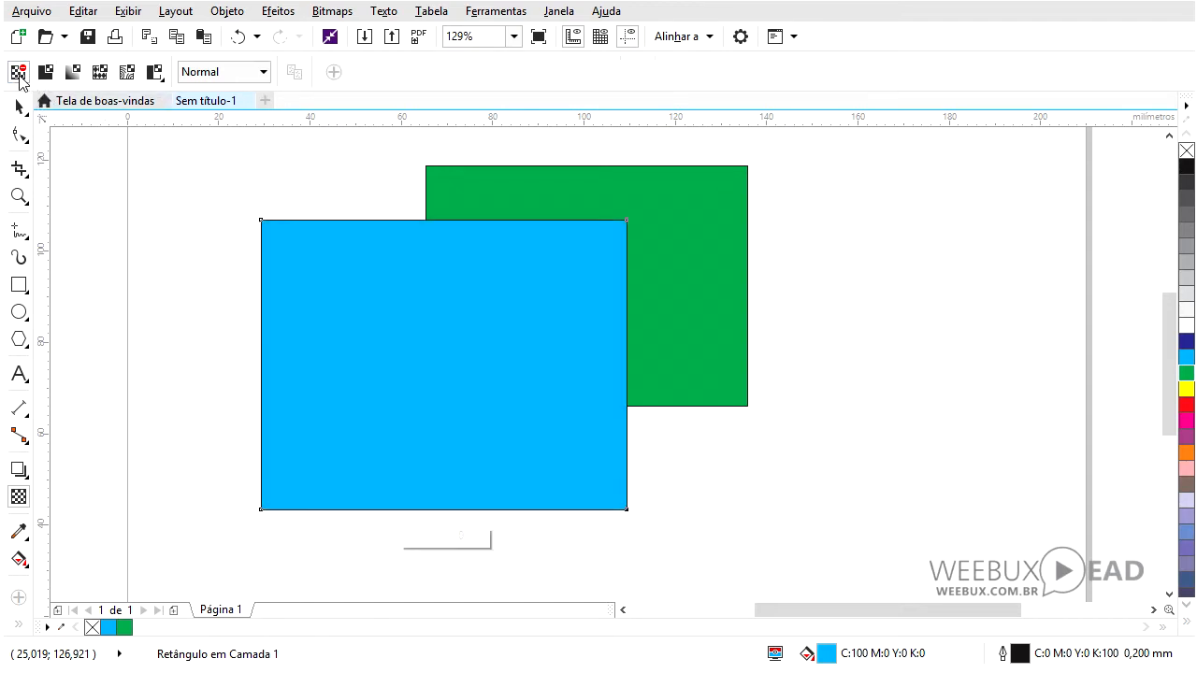
pyautogui.click(45, 73)
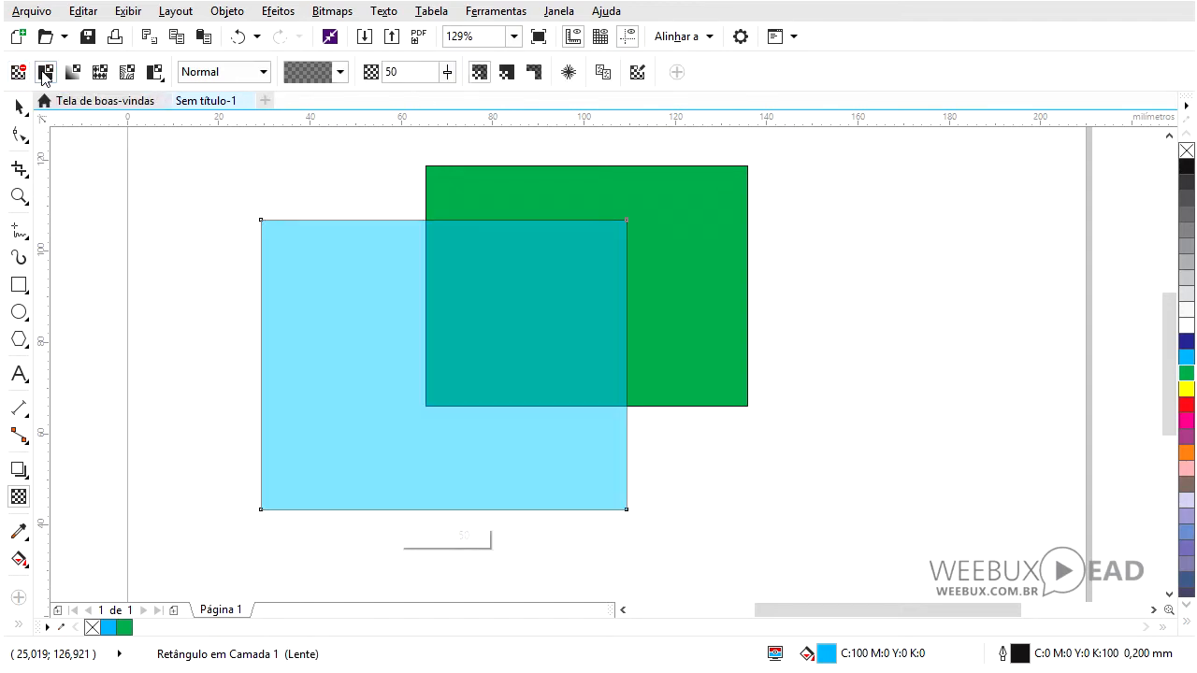
# Step: Lower the cyan rectangle's uniform transparency to 17 and refine it to 10
pyautogui.click(340, 73)
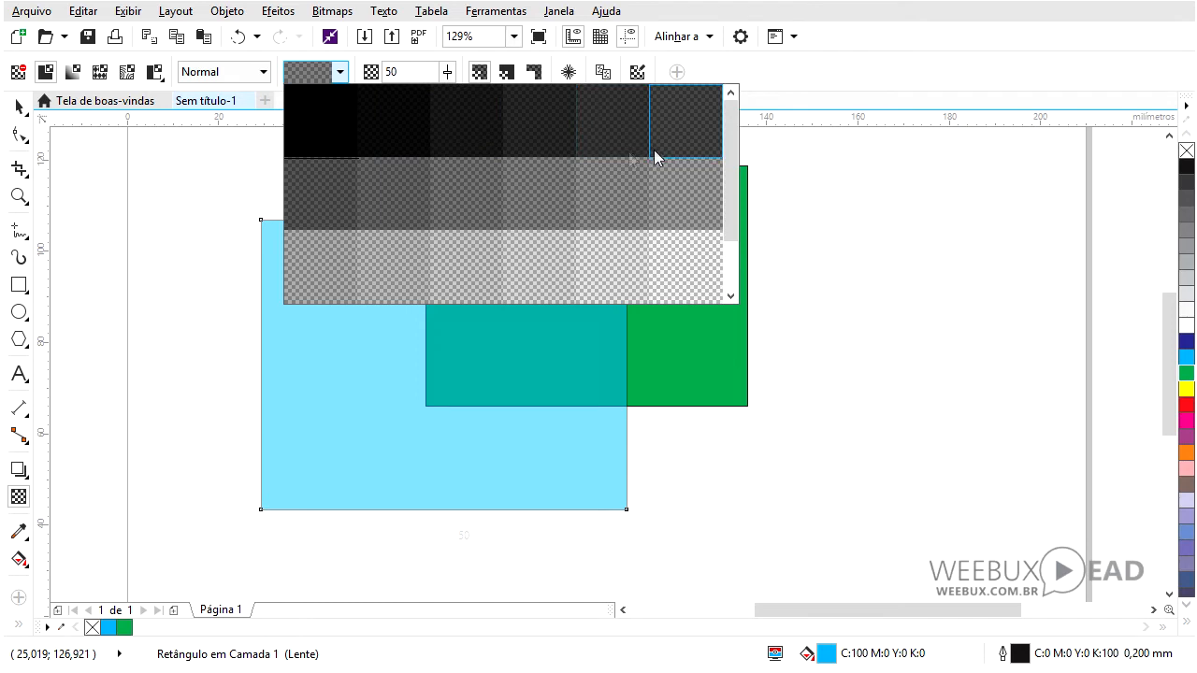
pyautogui.click(445, 77)
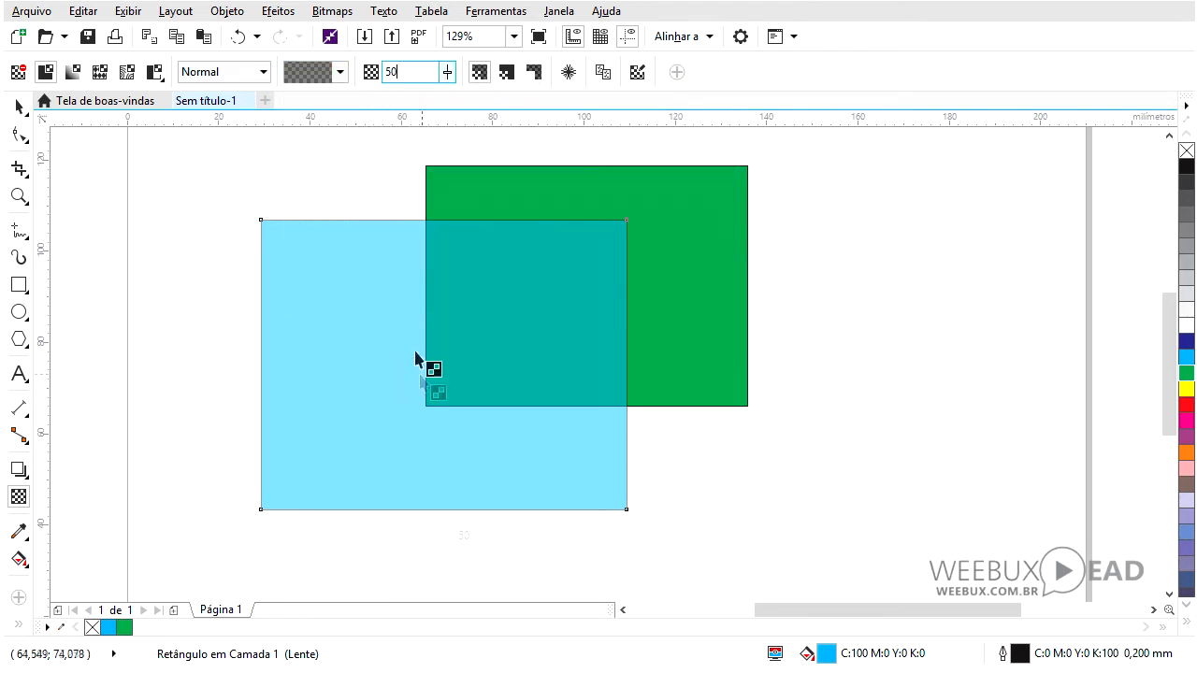
pyautogui.click(447, 74)
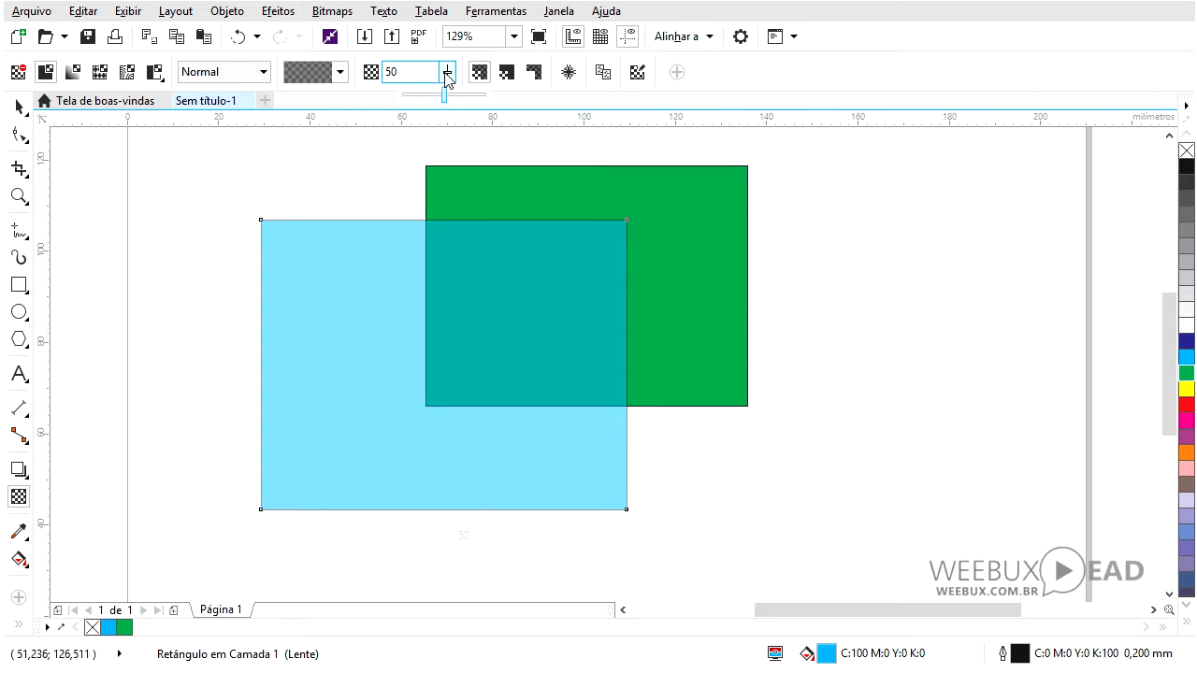
pyautogui.moveTo(445, 93)
pyautogui.mouseDown()
pyautogui.moveTo(430, 99)
pyautogui.moveTo(443, 99)
pyautogui.mouseUp()
pyautogui.click(447, 74)
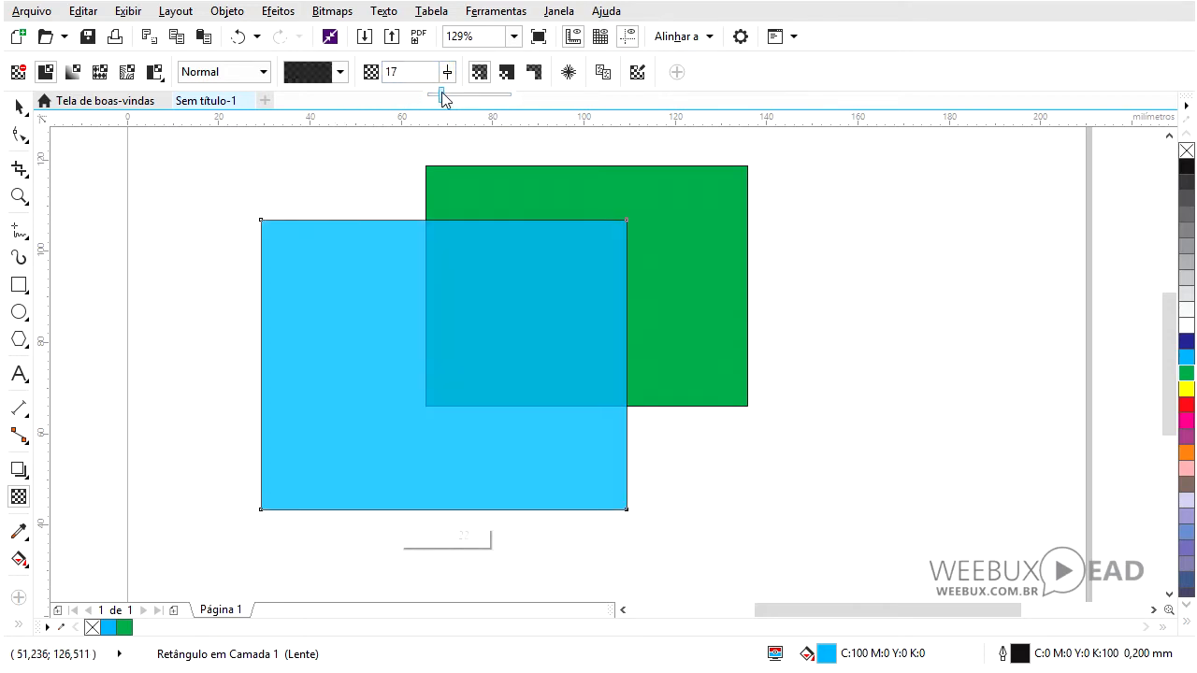
pyautogui.moveTo(408, 72); pyautogui.dragTo(372, 75)
pyautogui.write('10')
pyautogui.press('Return')
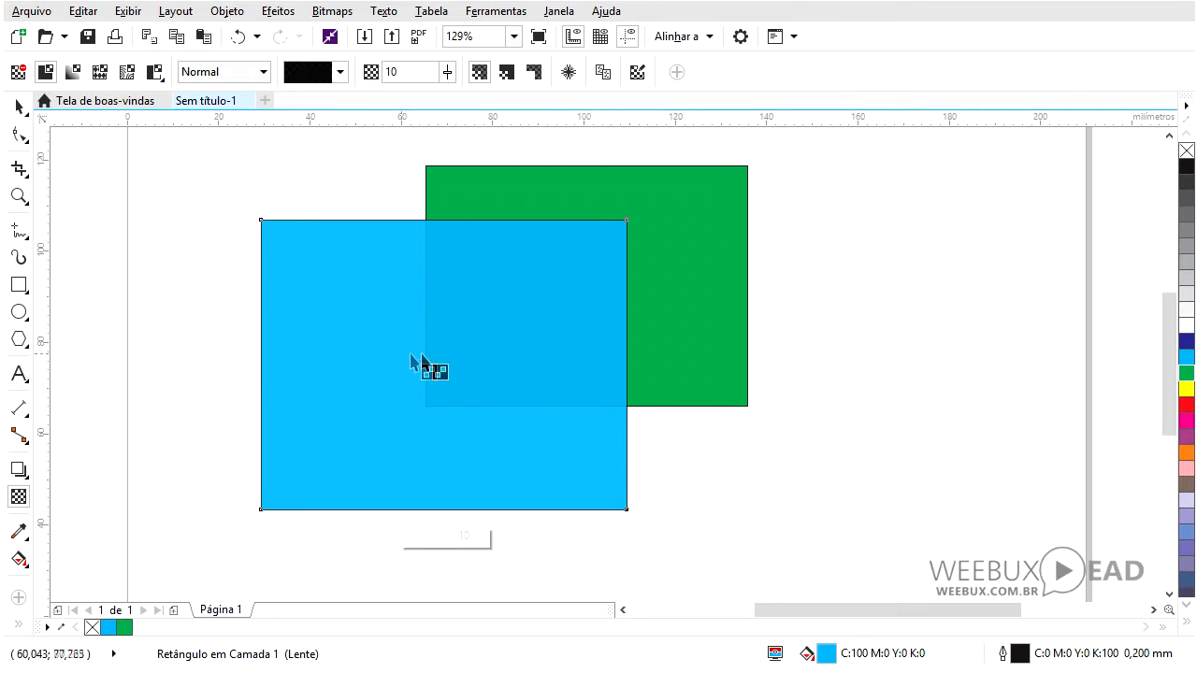
# Step: Raise the cyan rectangle's transparency to 89, reduce it to 60 and finally set it to 50
pyautogui.moveTo(408, 74); pyautogui.dragTo(512, 102)
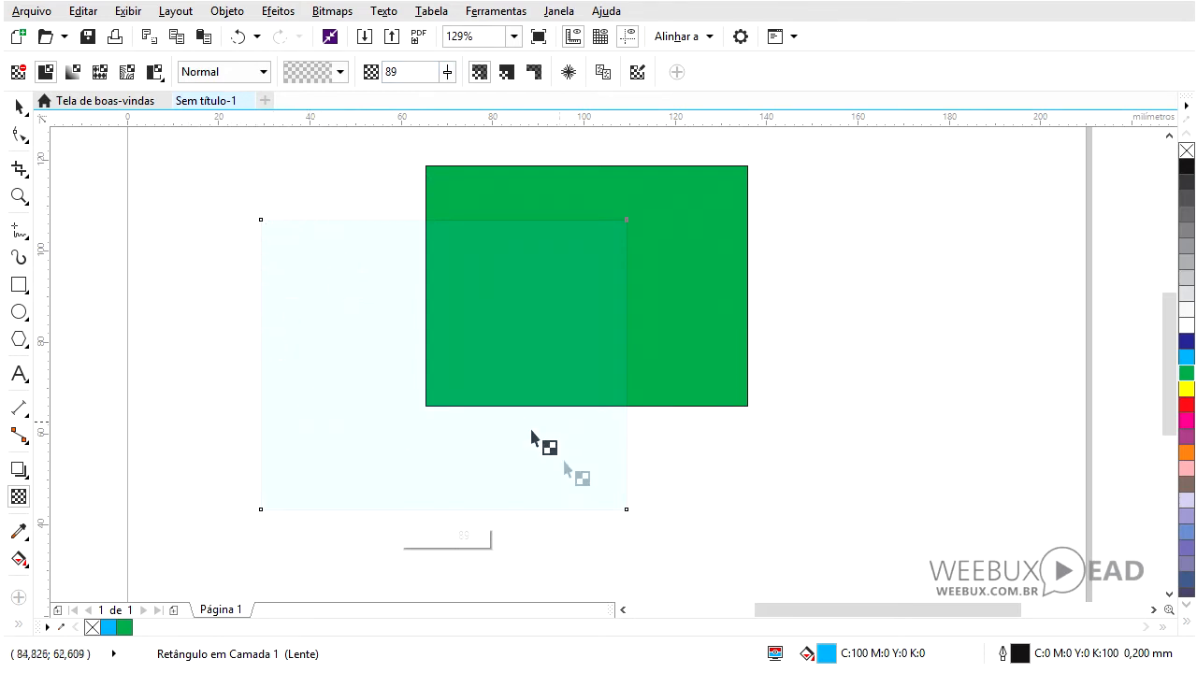
pyautogui.click(447, 77)
pyautogui.moveTo(446, 94); pyautogui.dragTo(371, 73)
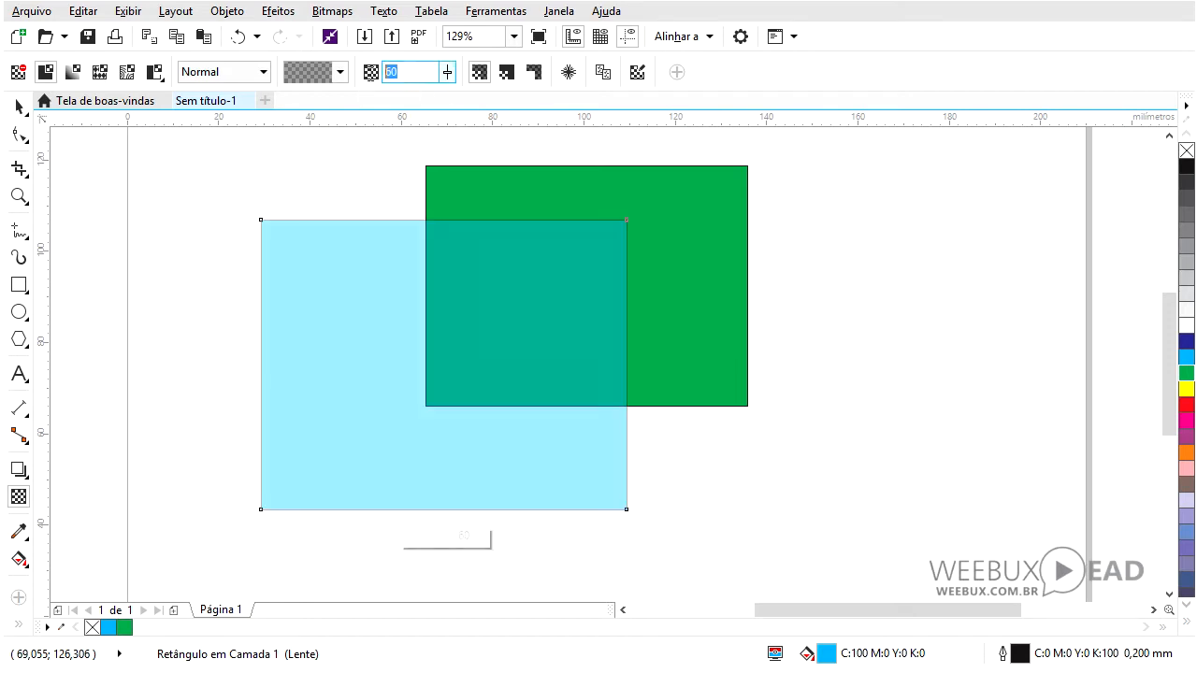
pyautogui.write('50')
pyautogui.press('Return')
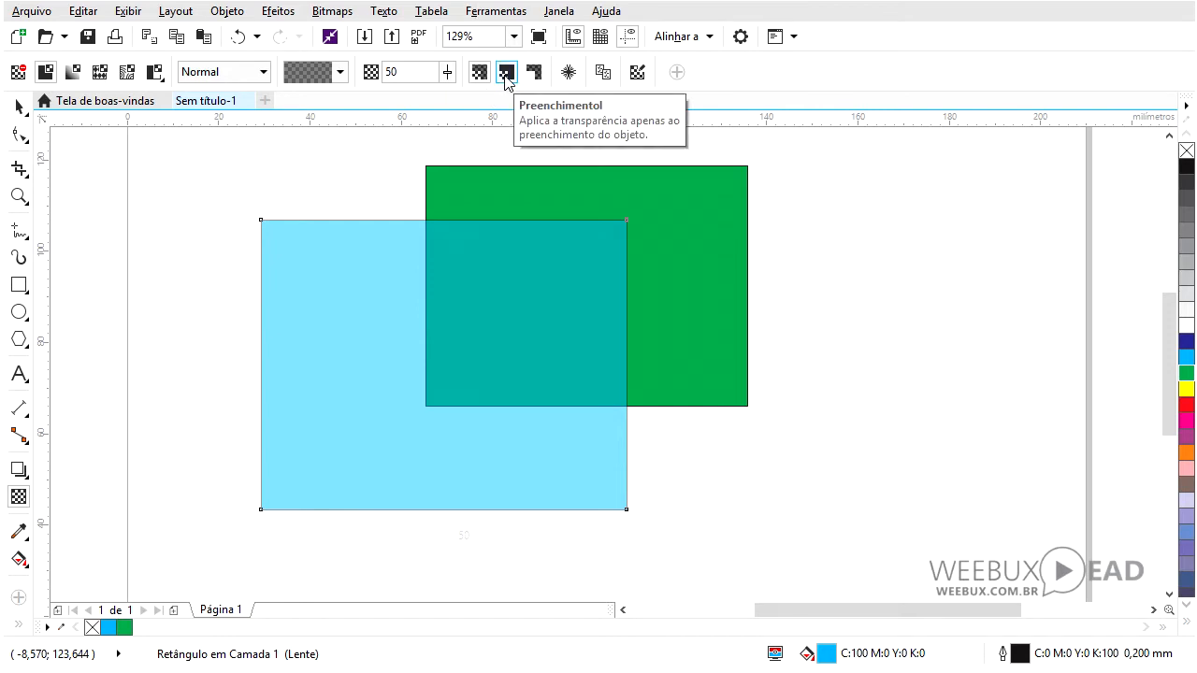
# Step: Limit the transparency to the cyan rectangle's fill at a value of 78, and switch it to the outline only
pyautogui.click(507, 79)
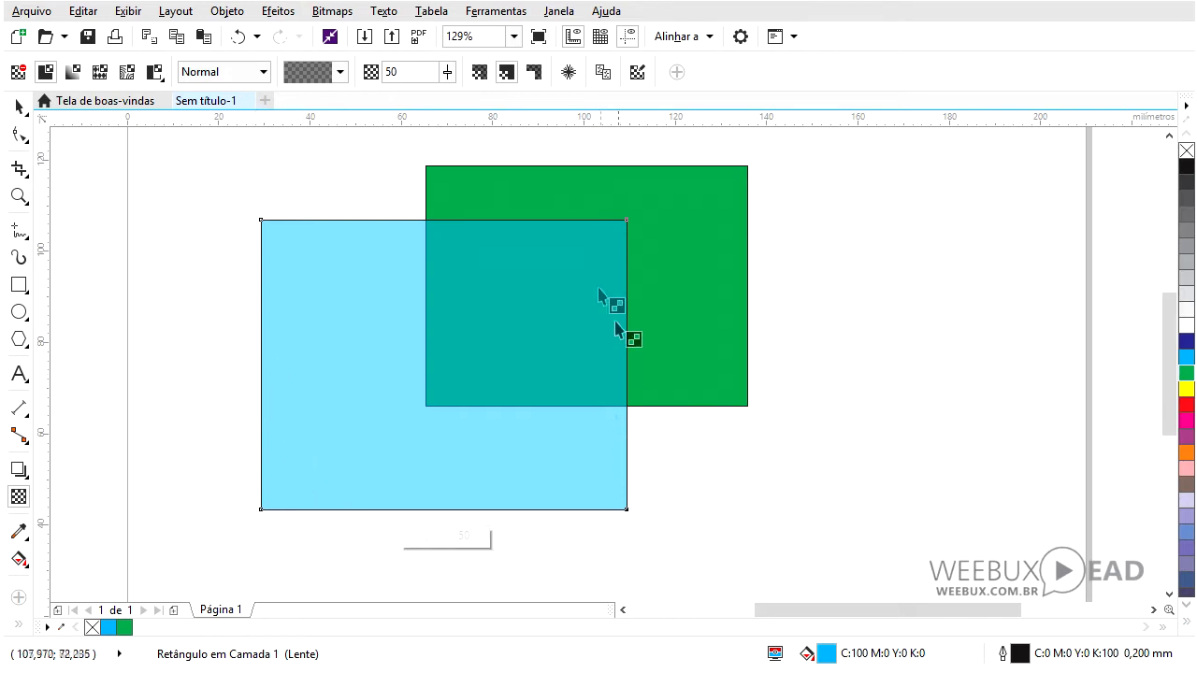
pyautogui.click(447, 75)
pyautogui.moveTo(449, 93); pyautogui.dragTo(473, 101)
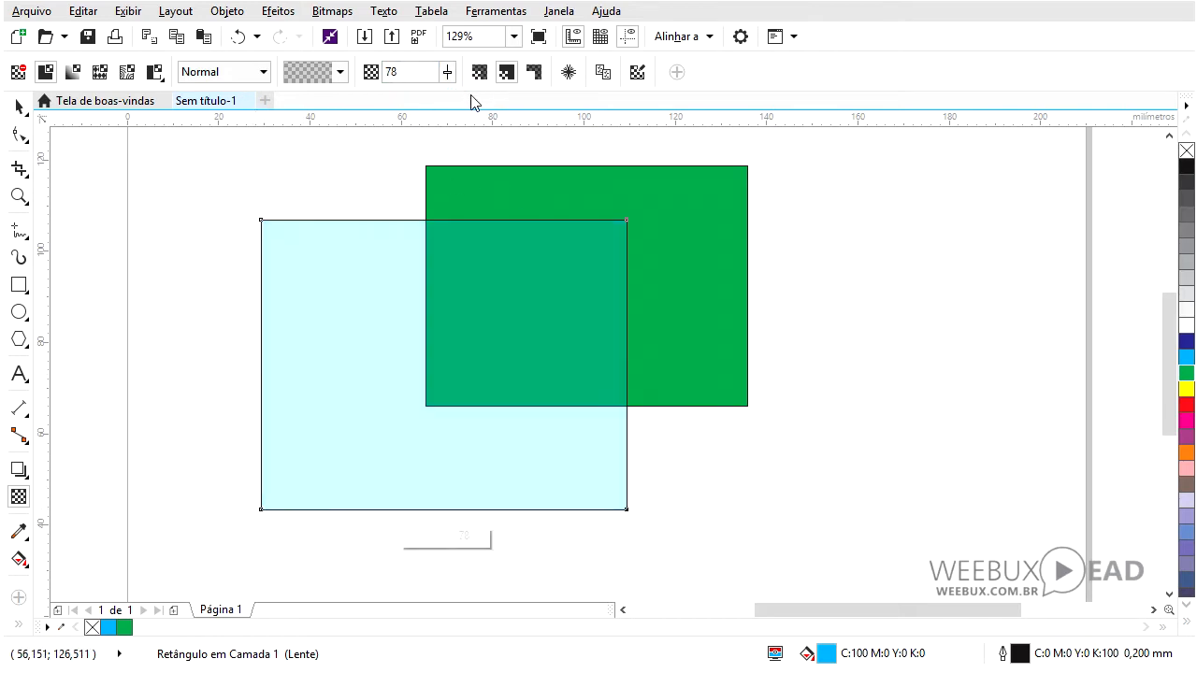
pyautogui.click(535, 74)
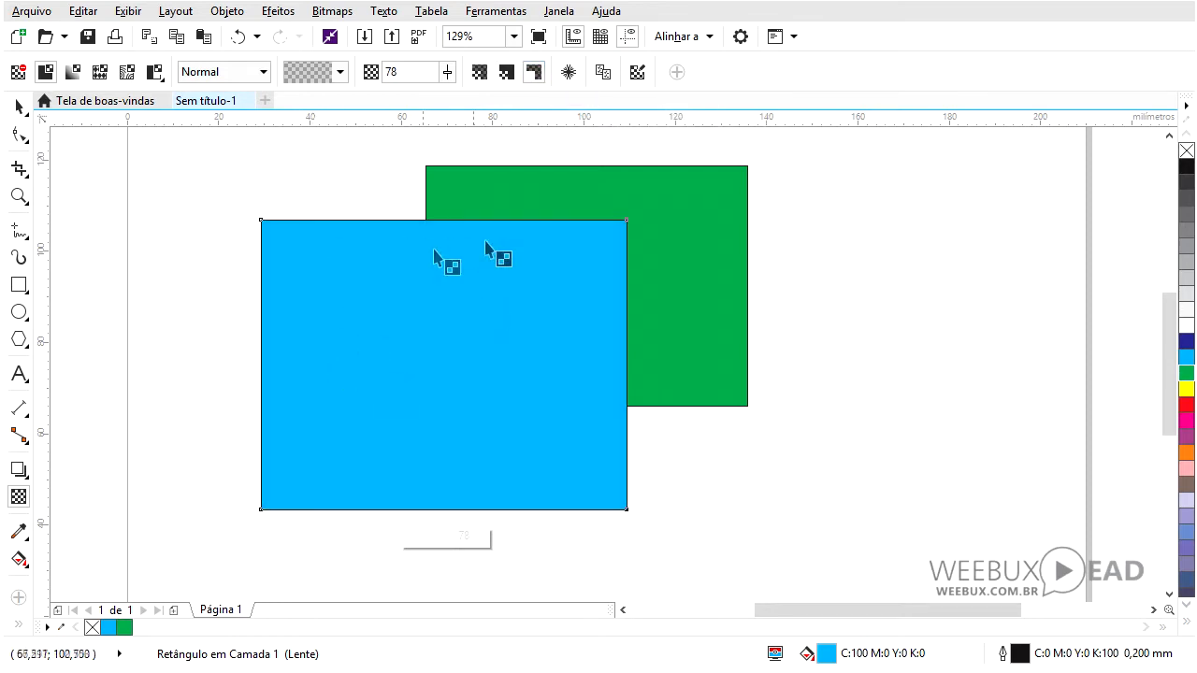
pyautogui.click(449, 76)
pyautogui.moveTo(446, 94); pyautogui.dragTo(450, 93)
# Step: Apply the transparency to both fill and outline of the cyan rectangle and set it to 50
pyautogui.click(480, 76)
pyautogui.click(449, 74)
pyautogui.moveTo(448, 98); pyautogui.dragTo(414, 101)
pyautogui.write('50')
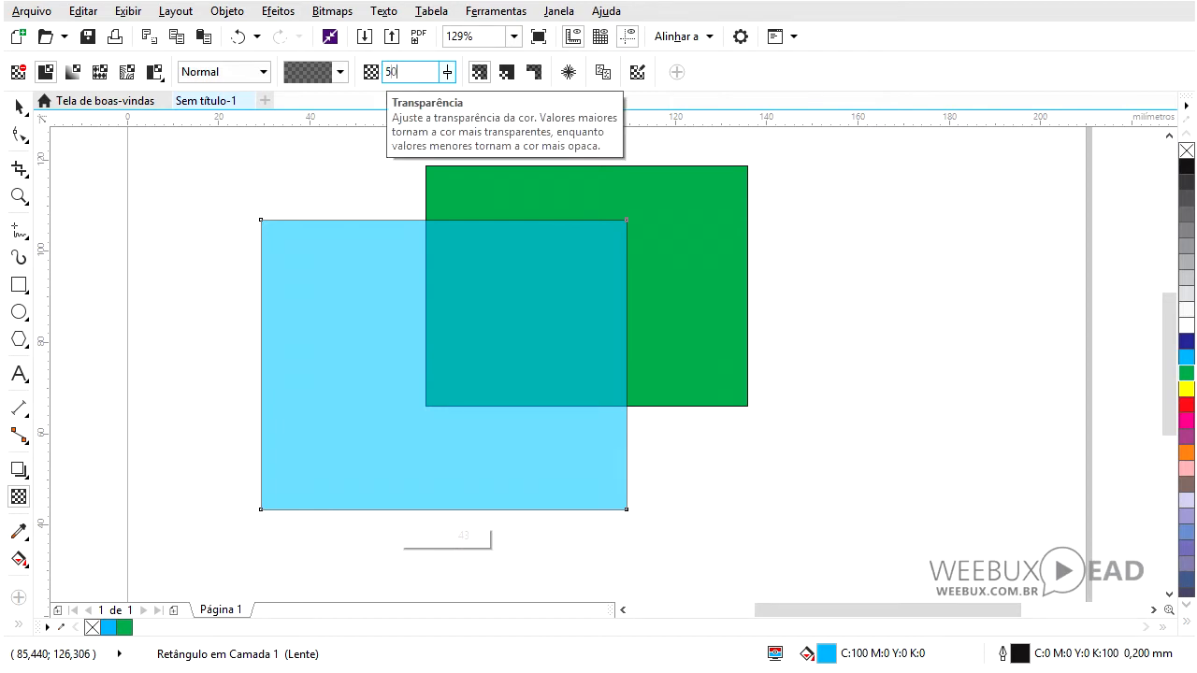
pyautogui.press('Return')
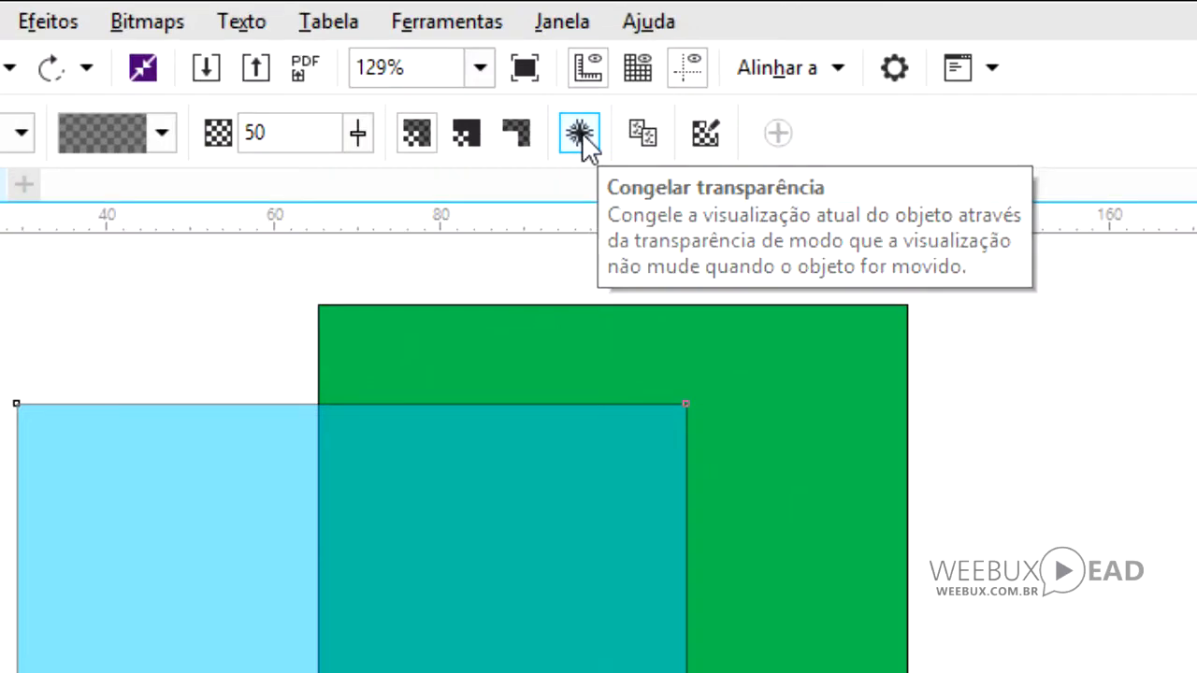
# Step: Try freezing the cyan rectangle's transparency and moving it away from the green one, and undo the moves and the freeze
pyautogui.click(580, 135)
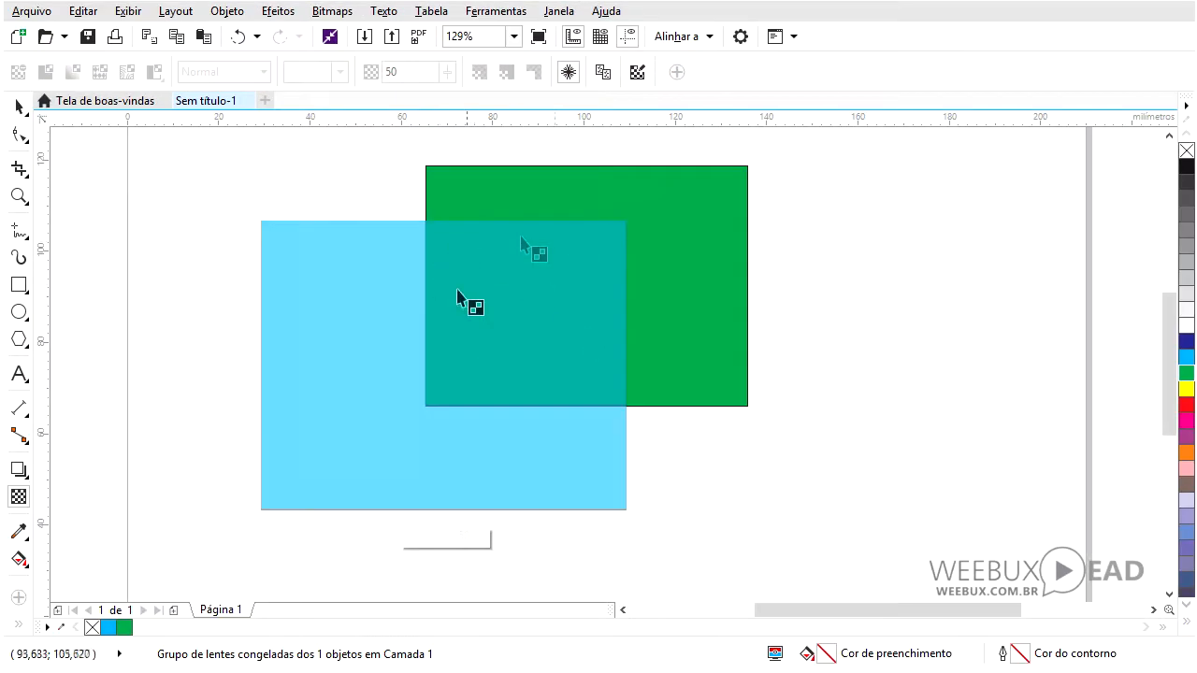
pyautogui.click(19, 106)
pyautogui.moveTo(335, 298); pyautogui.dragTo(167, 348)
pyautogui.moveTo(251, 345); pyautogui.dragTo(255, 378)
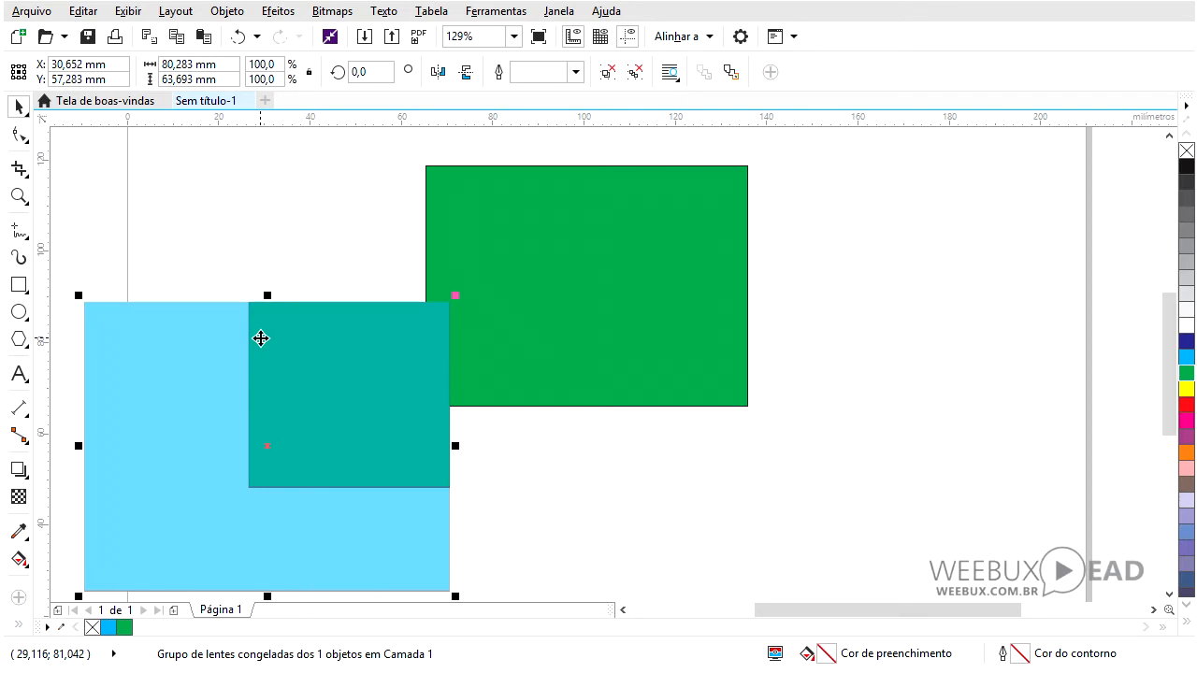
pyautogui.moveTo(259, 353); pyautogui.dragTo(293, 321)
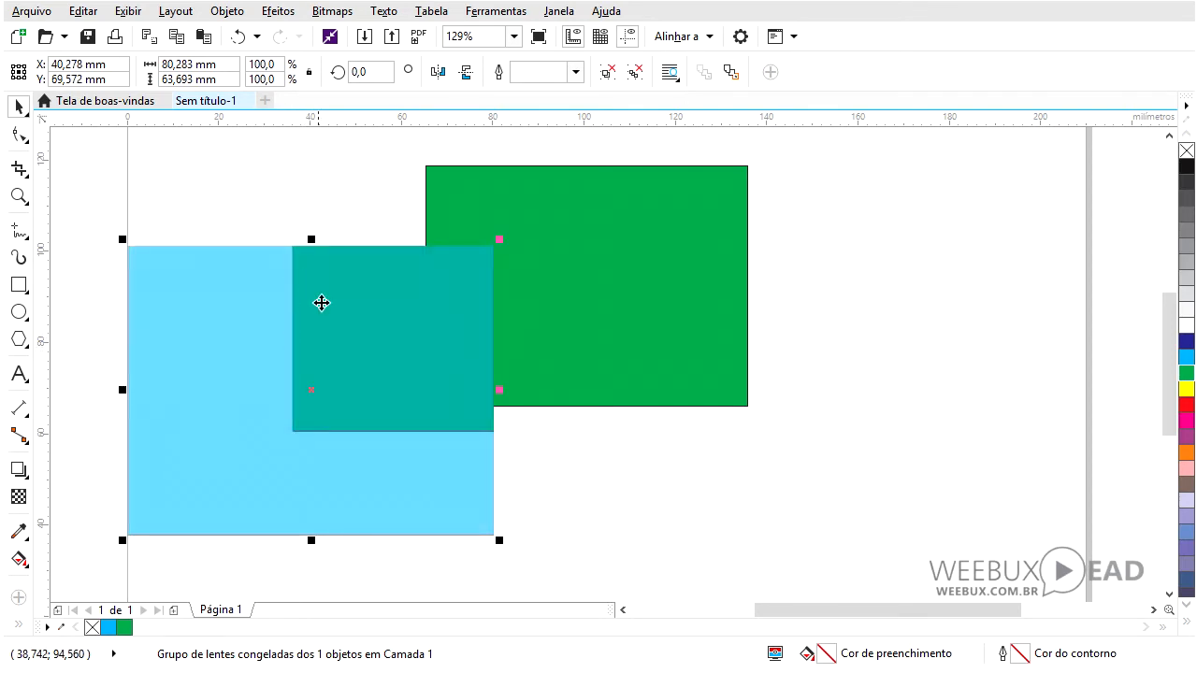
pyautogui.hotkey('ctrl', 'z')
pyautogui.hotkey('ctrl', 'z')
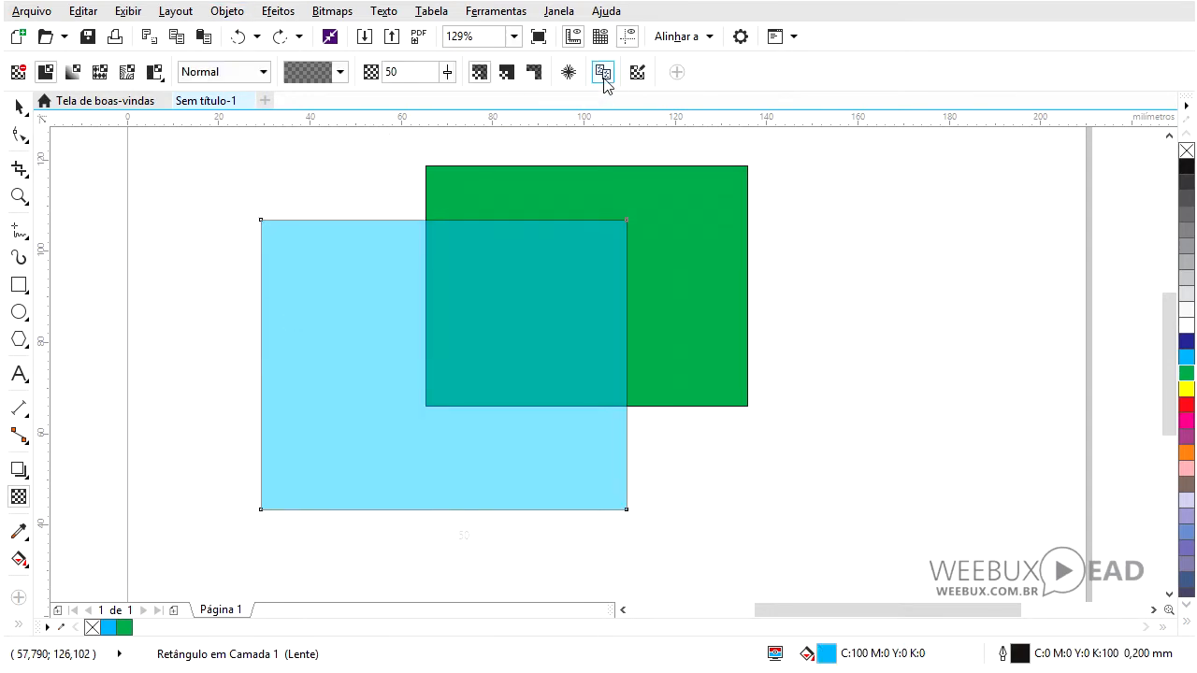
# Step: Open the cyan rectangle's transparency properties for editing and close them without changes
pyautogui.click(603, 73)
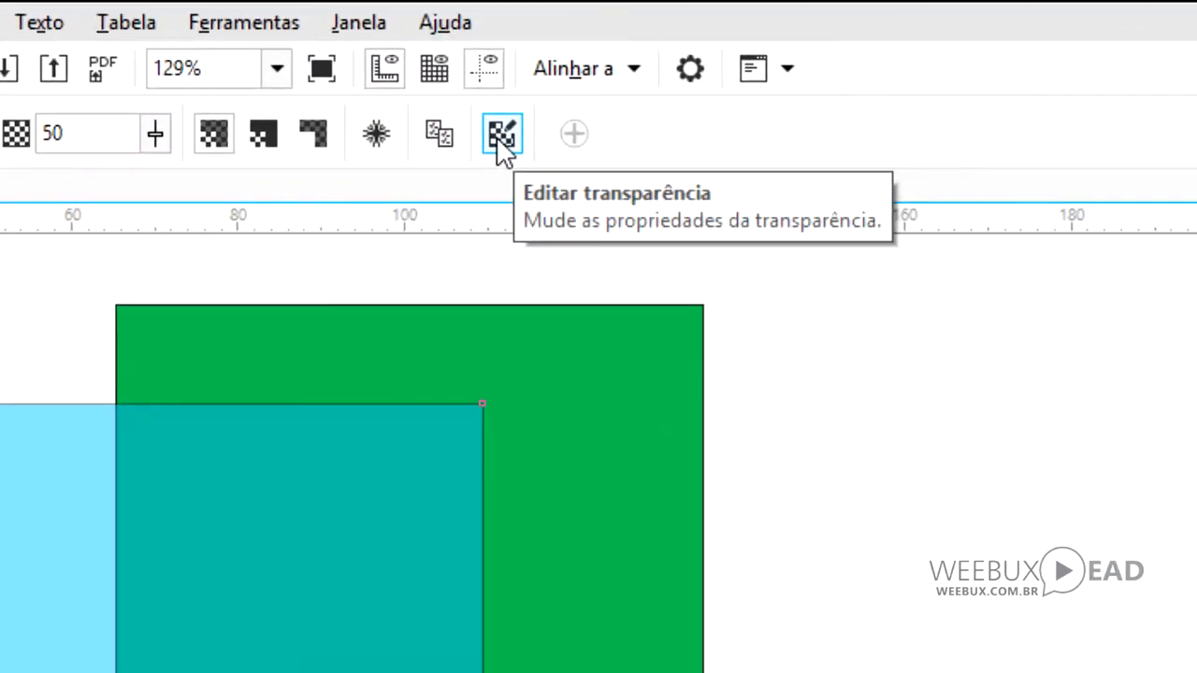
pyautogui.click(501, 136)
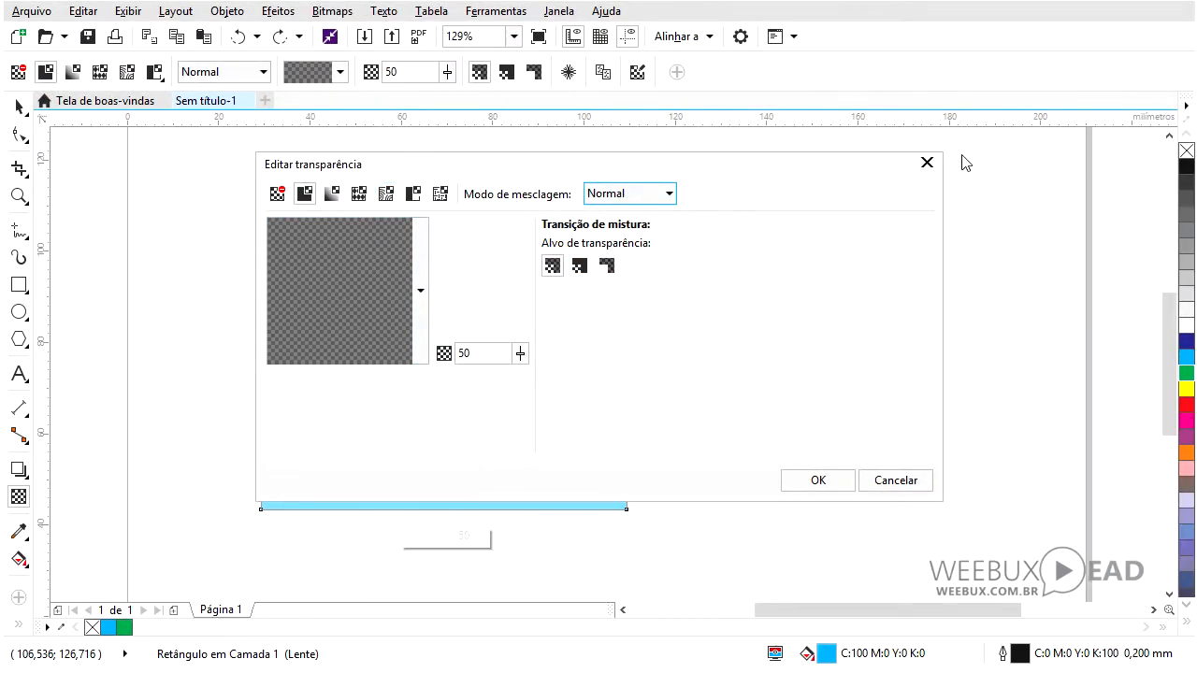
pyautogui.click(927, 163)
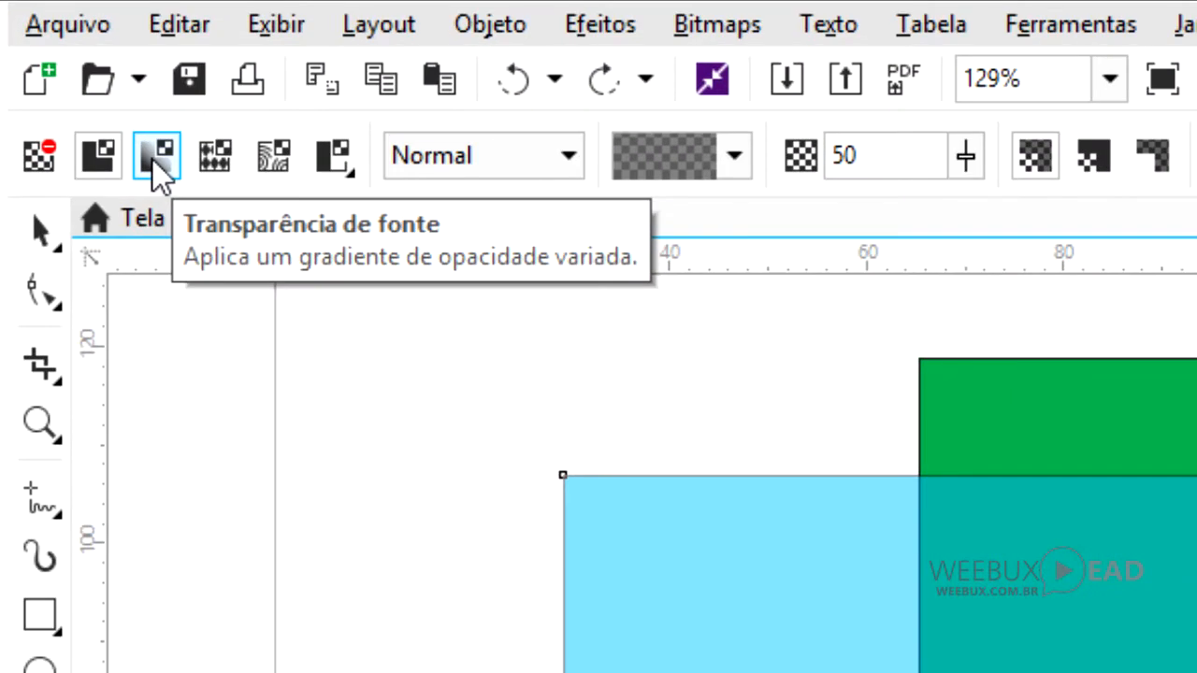
# Step: Apply fountain transparency to the cyan rectangle and shift its gradient toward the green rectangle
pyautogui.click(152, 157)
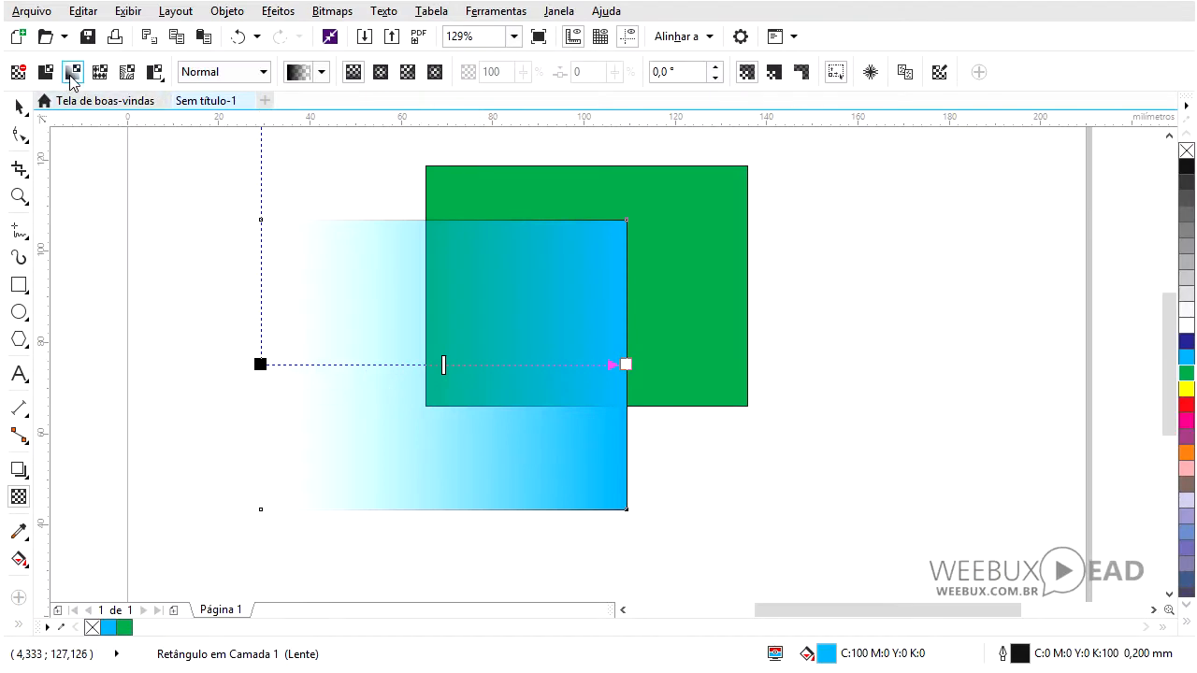
pyautogui.moveTo(294, 364); pyautogui.dragTo(391, 394)
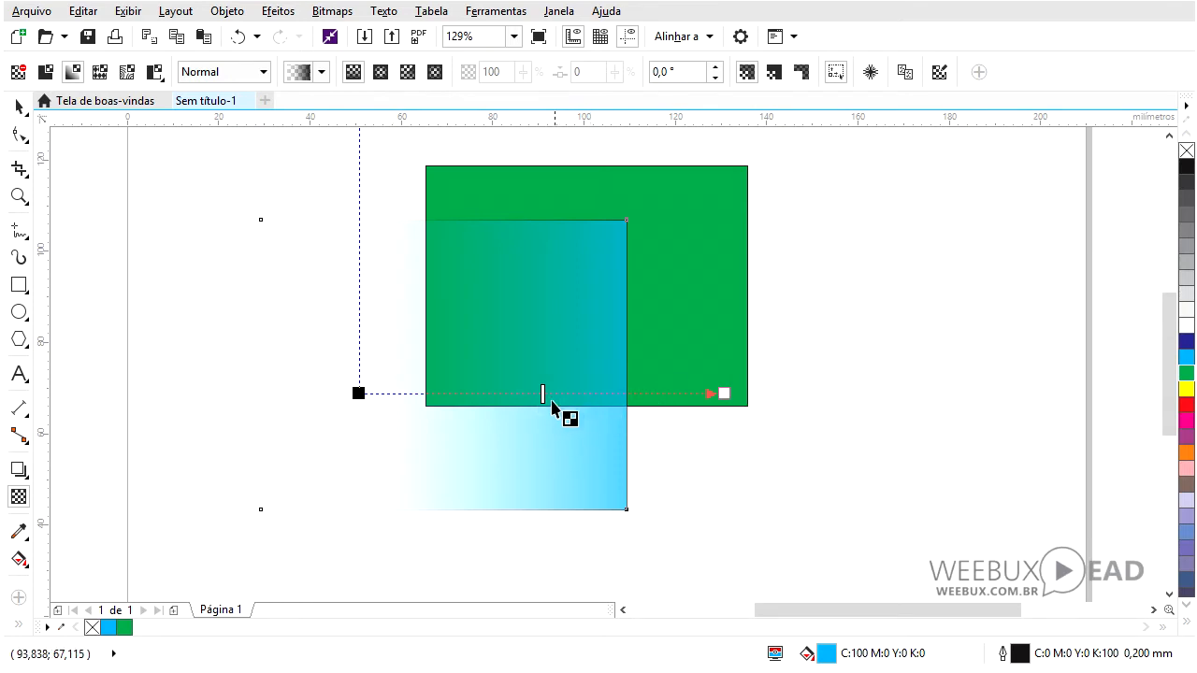
# Step: Adjust the cyan rectangle's linear transparency gradient, moving its midpoint and shortening it so the opaque end falls inside the rectangle
pyautogui.moveTo(552, 394); pyautogui.dragTo(526, 394)
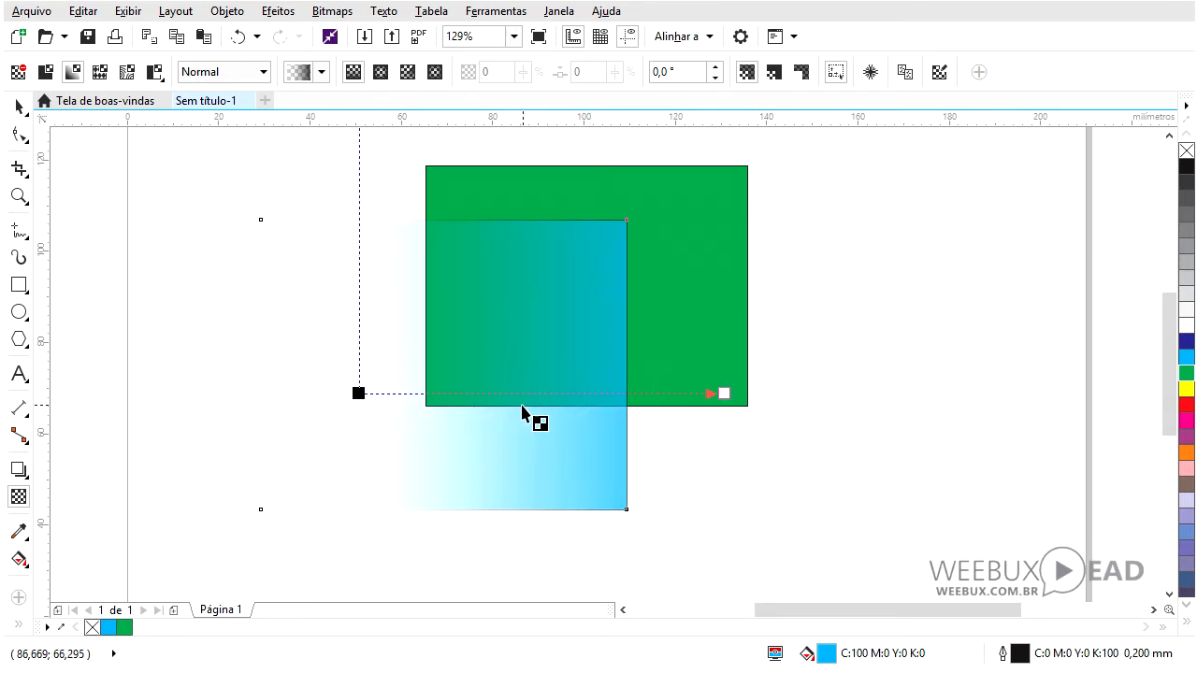
pyautogui.moveTo(723, 394); pyautogui.dragTo(496, 387)
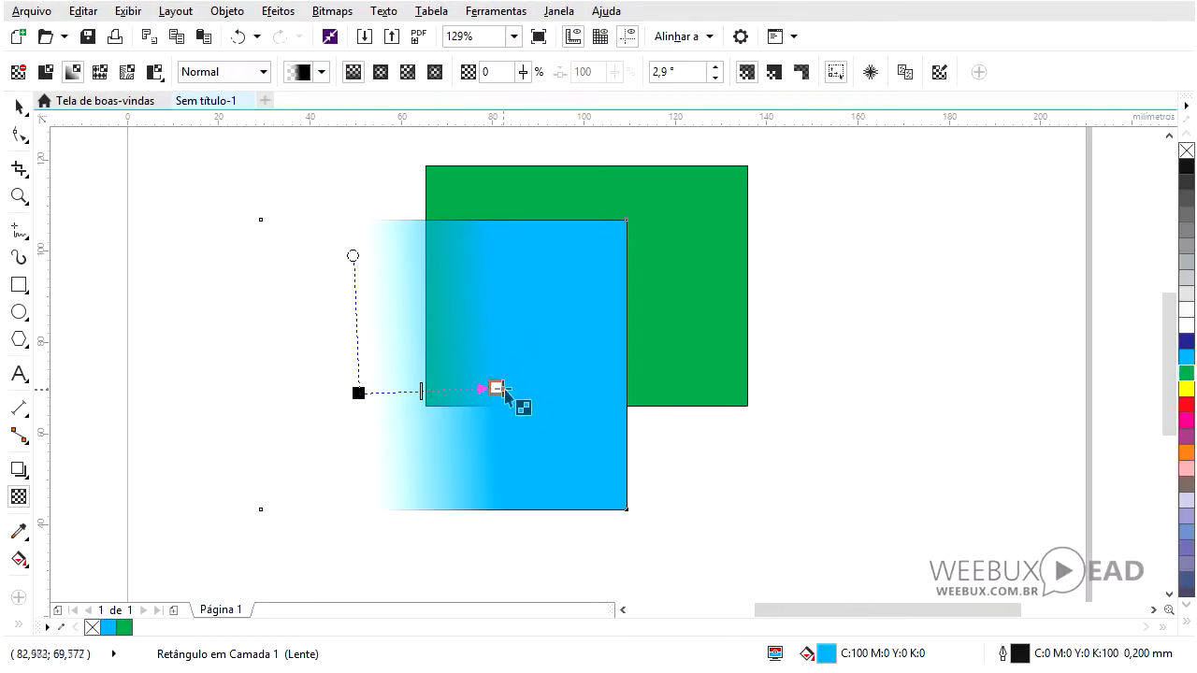
pyautogui.moveTo(503, 390); pyautogui.dragTo(530, 391)
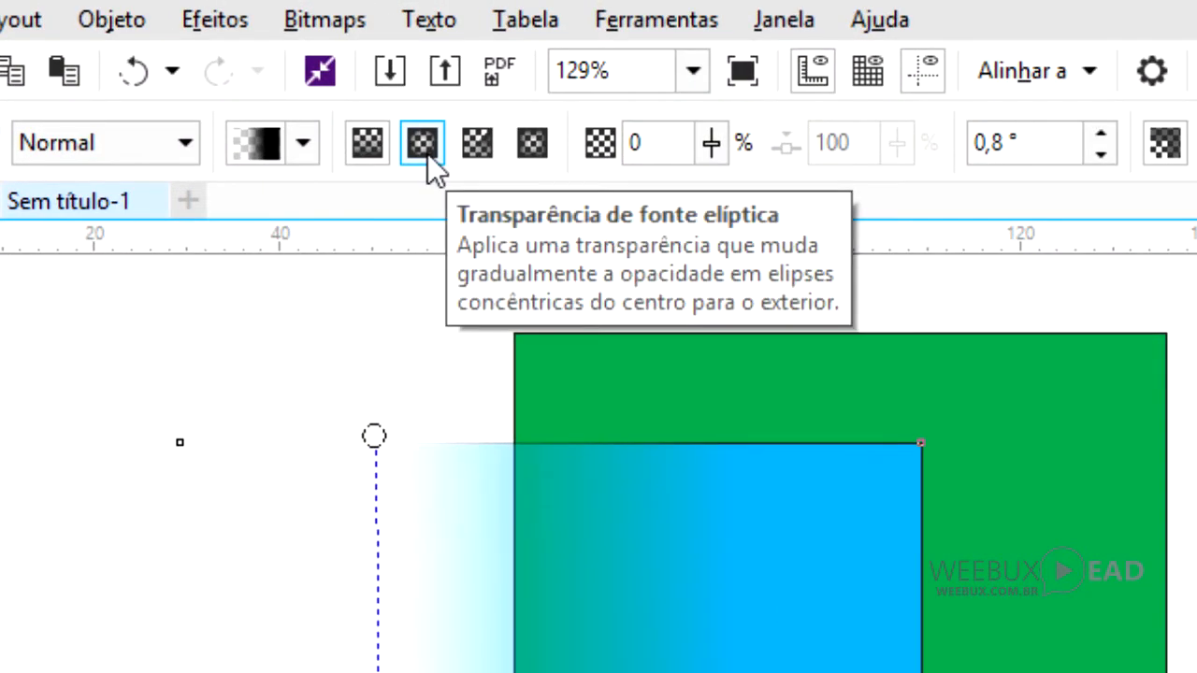
# Step: Switch the cyan rectangle to elliptical fountain transparency, widen the ellipse across the rectangle and flatten its height
pyautogui.click(427, 153)
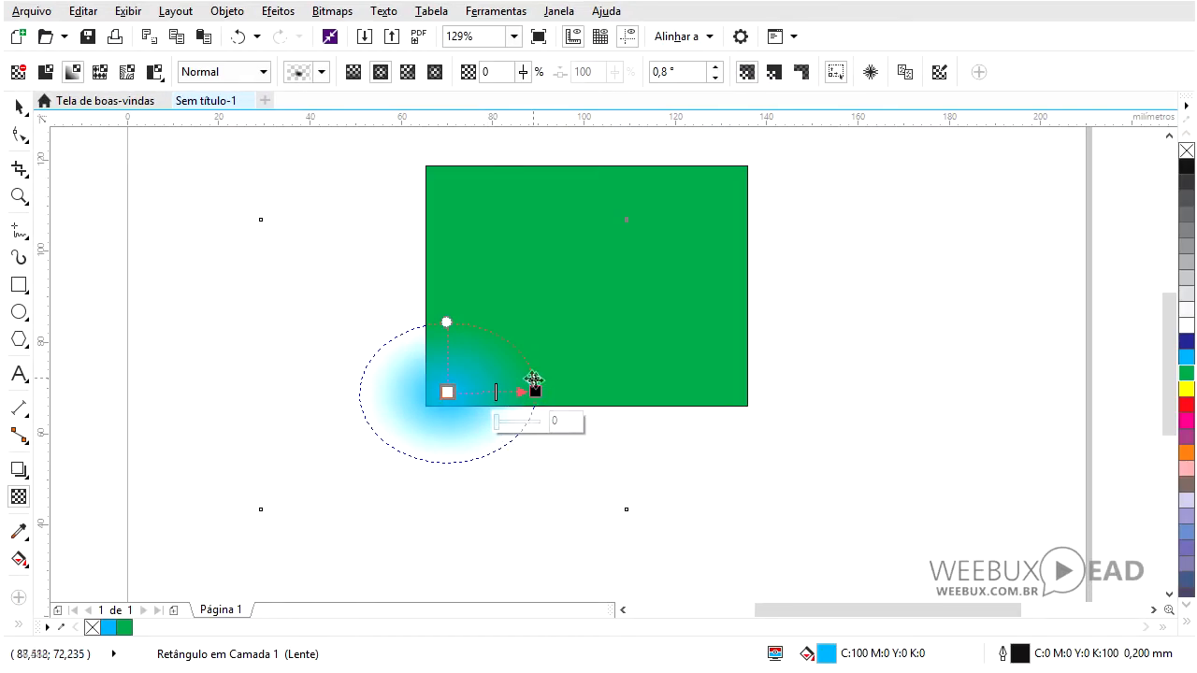
pyautogui.moveTo(538, 388); pyautogui.dragTo(634, 394)
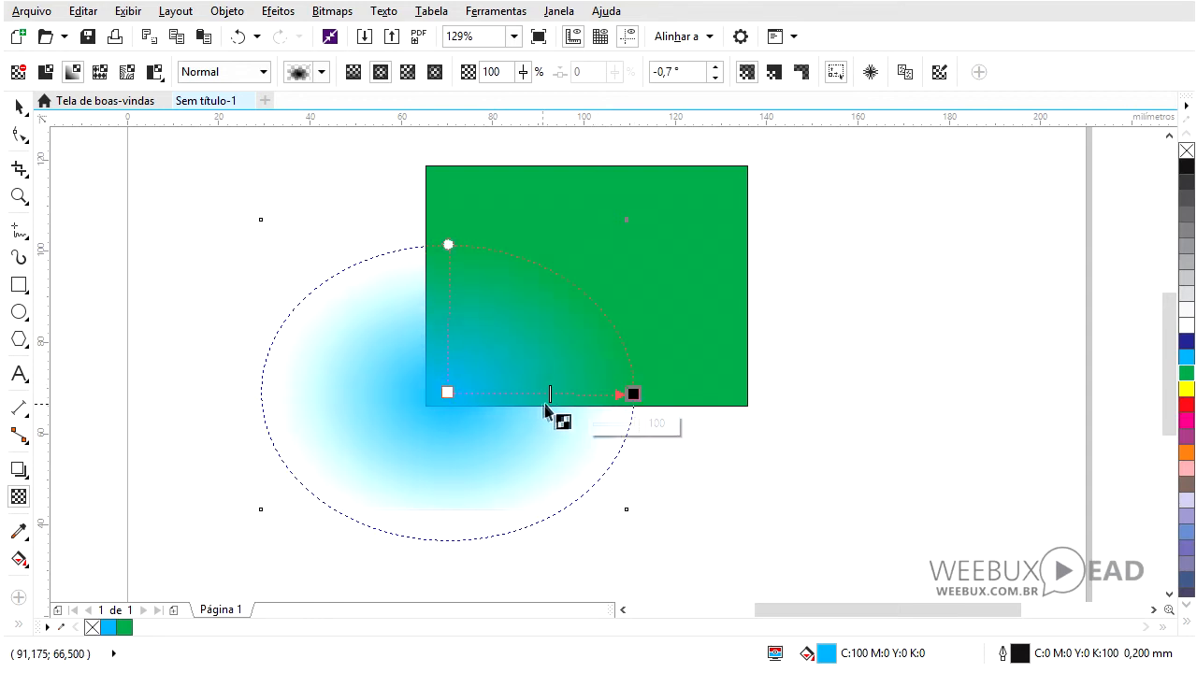
pyautogui.moveTo(634, 394)
pyautogui.mouseDown()
pyautogui.moveTo(422, 406)
pyautogui.moveTo(310, 356)
pyautogui.moveTo(546, 343)
pyautogui.moveTo(623, 388)
pyautogui.mouseUp()
pyautogui.moveTo(448, 260); pyautogui.dragTo(444, 334)
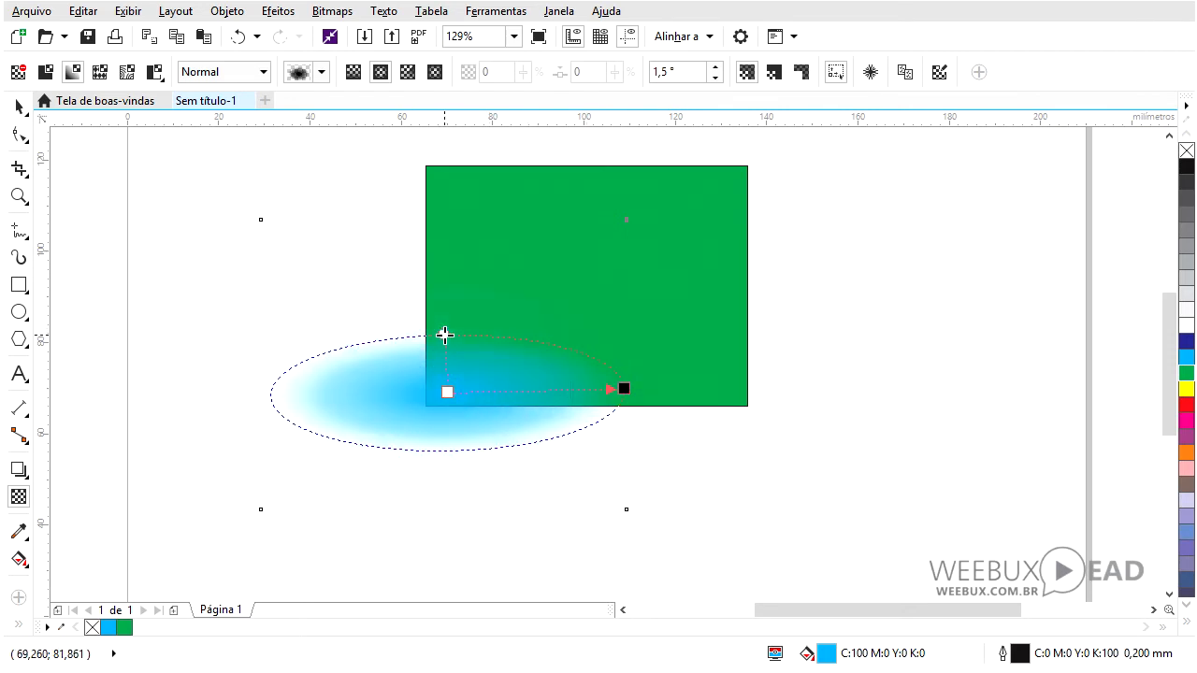
# Step: Apply conical fountain transparency to the cyan rectangle, deselect it to inspect the effect, and reselect it with the Transparency tool
pyautogui.click(408, 75)
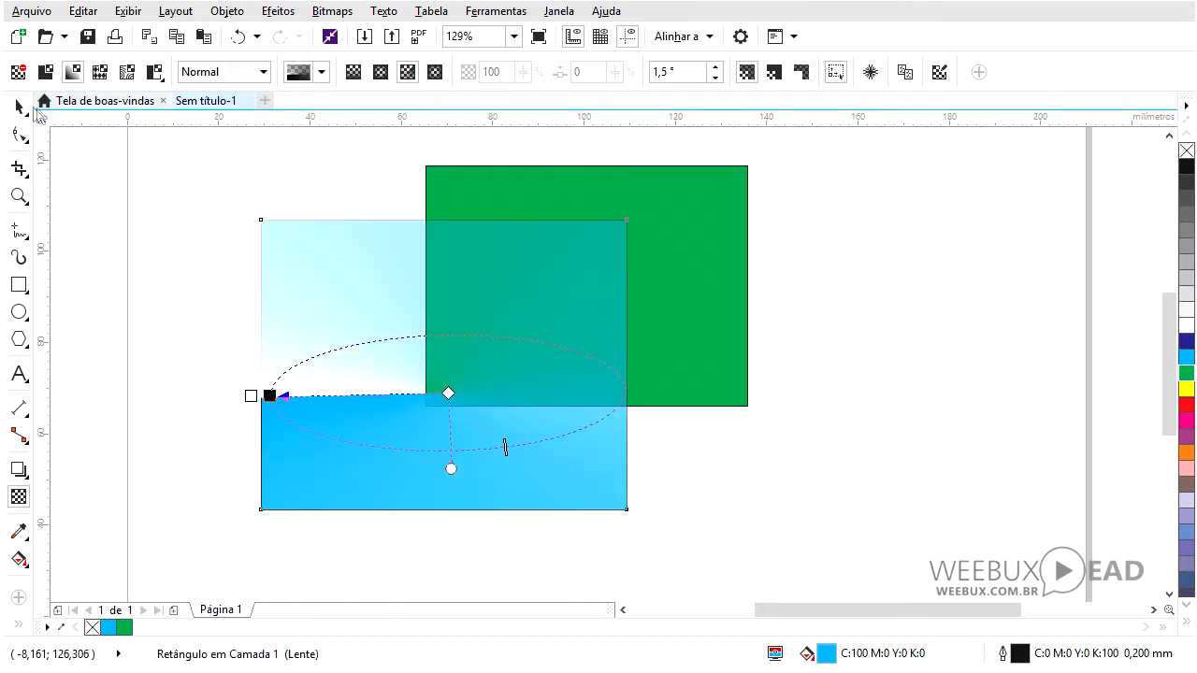
pyautogui.click(21, 105)
pyautogui.click(135, 205)
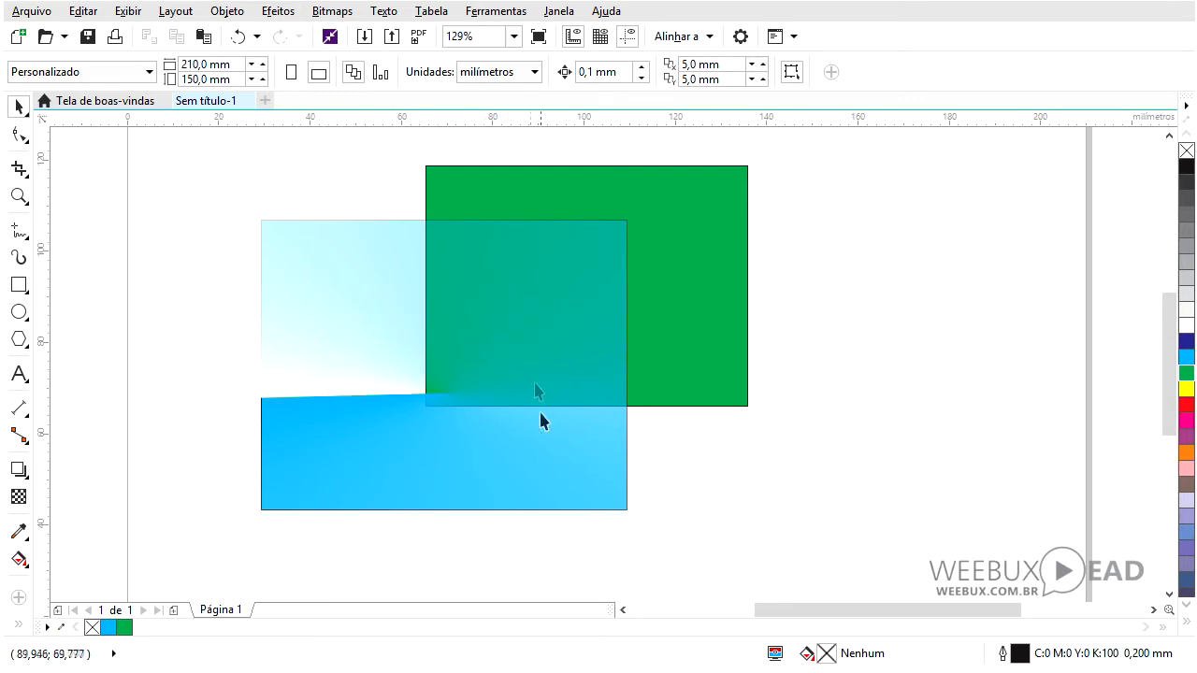
pyautogui.click(19, 497)
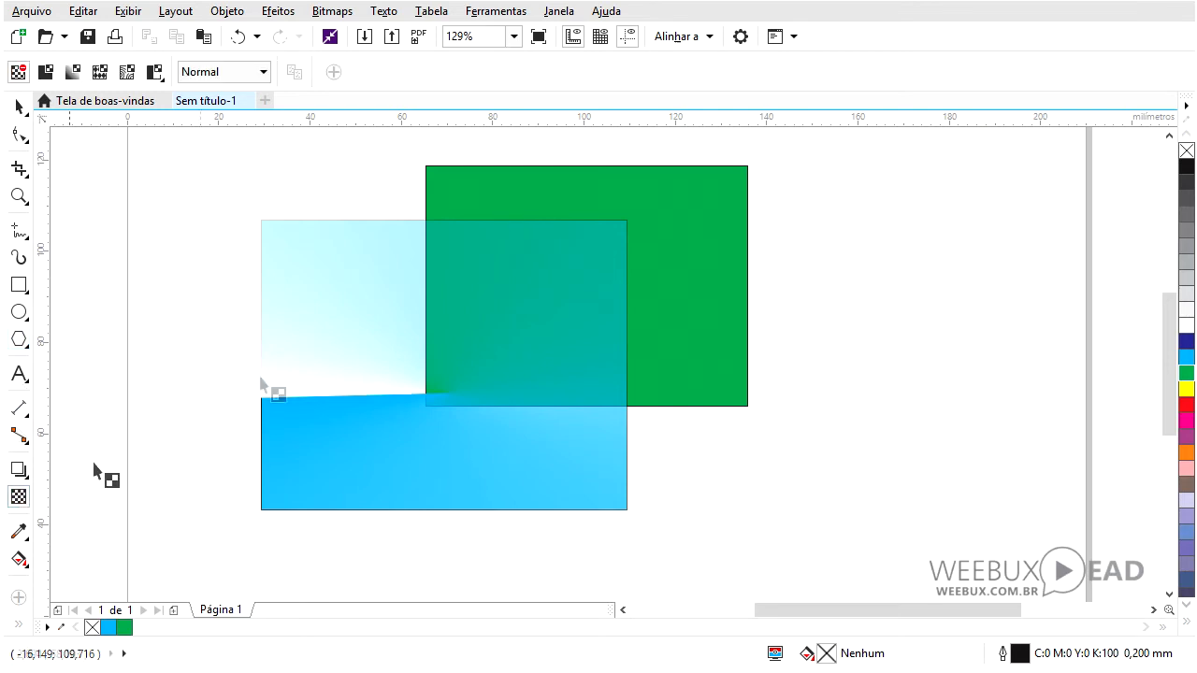
pyautogui.click(19, 108)
pyautogui.click(393, 272)
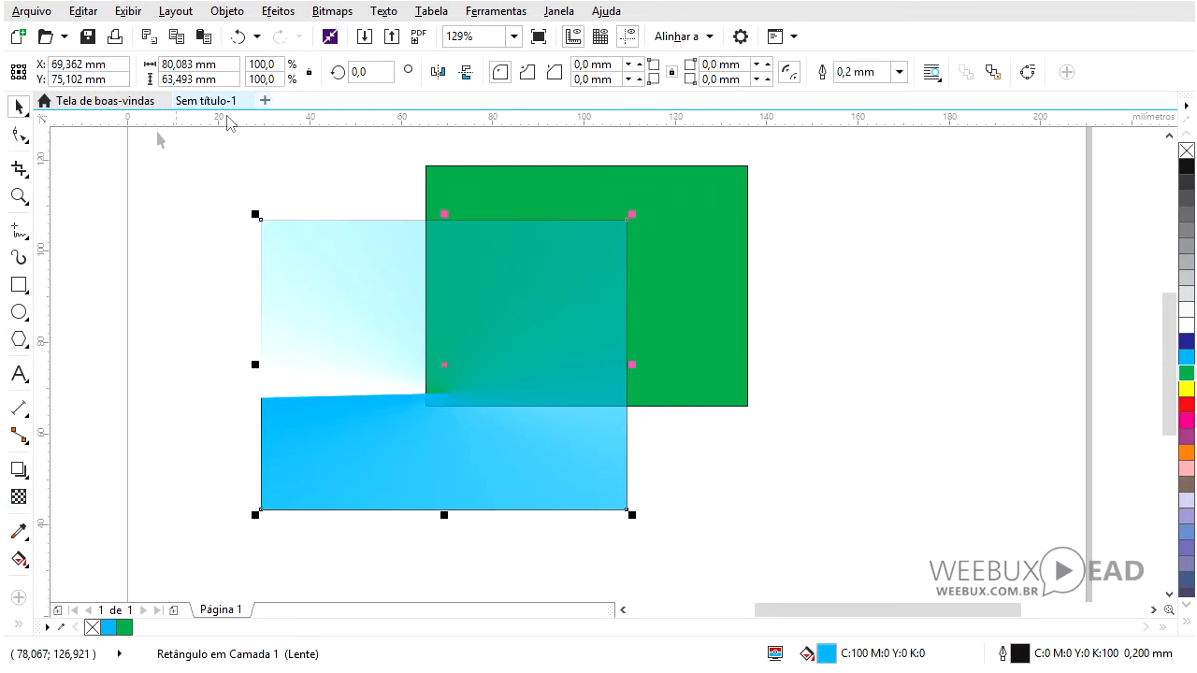
pyautogui.click(18, 497)
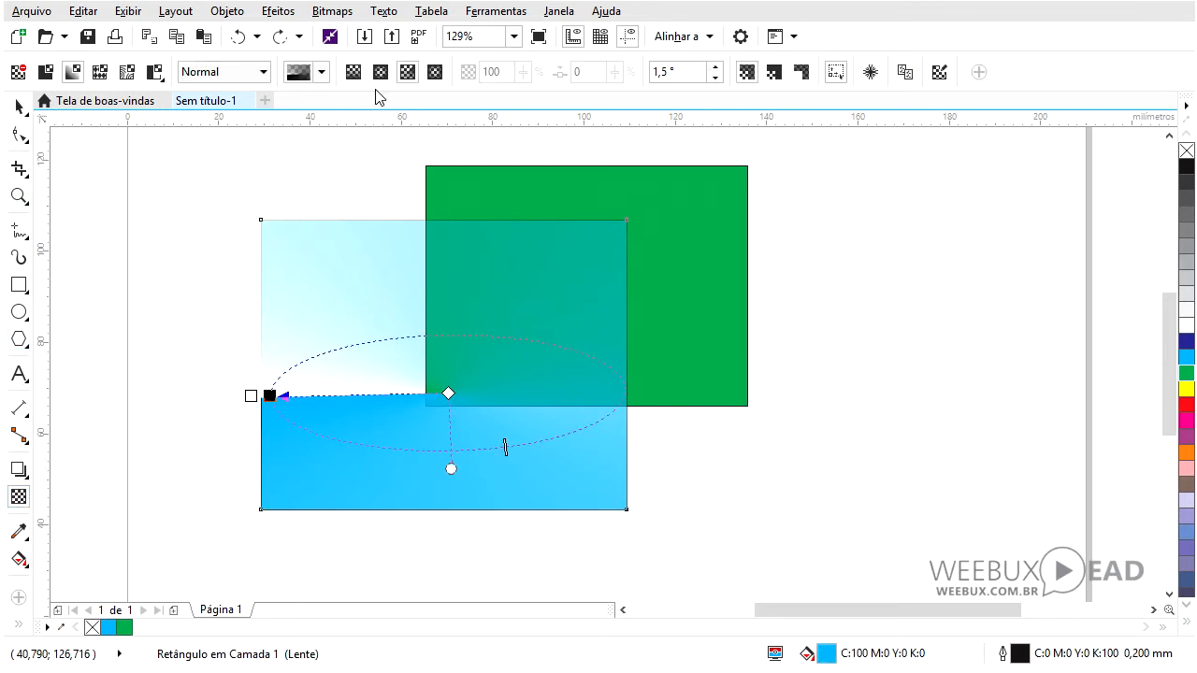
# Step: Apply rectangular fountain transparency to the cyan rectangle, square up its gradient, and keep the merge mode at Normal
pyautogui.click(435, 75)
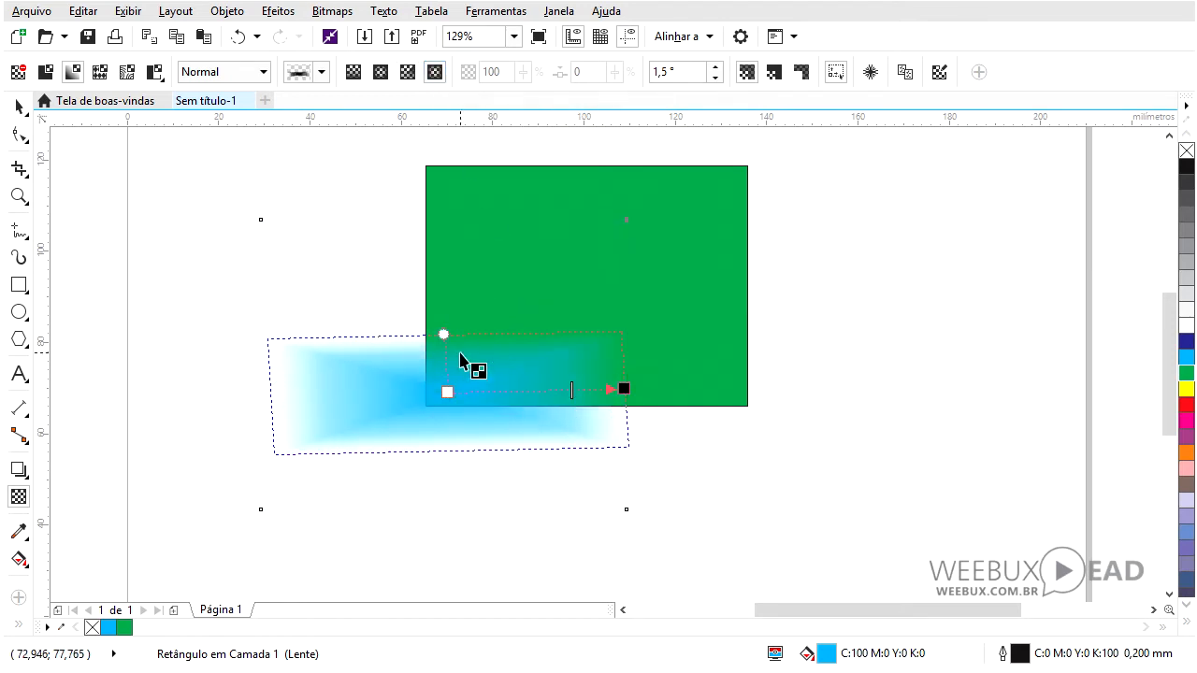
pyautogui.moveTo(442, 334)
pyautogui.mouseDown()
pyautogui.moveTo(444, 312)
pyautogui.moveTo(446, 334)
pyautogui.mouseUp()
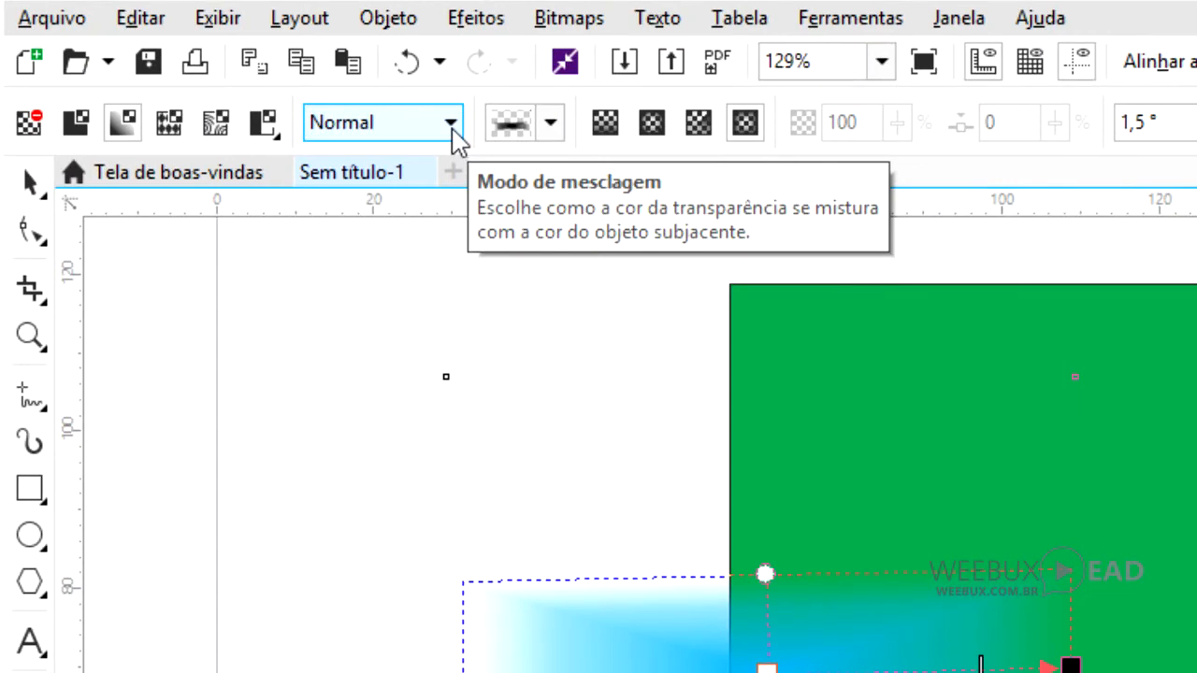
pyautogui.click(451, 123)
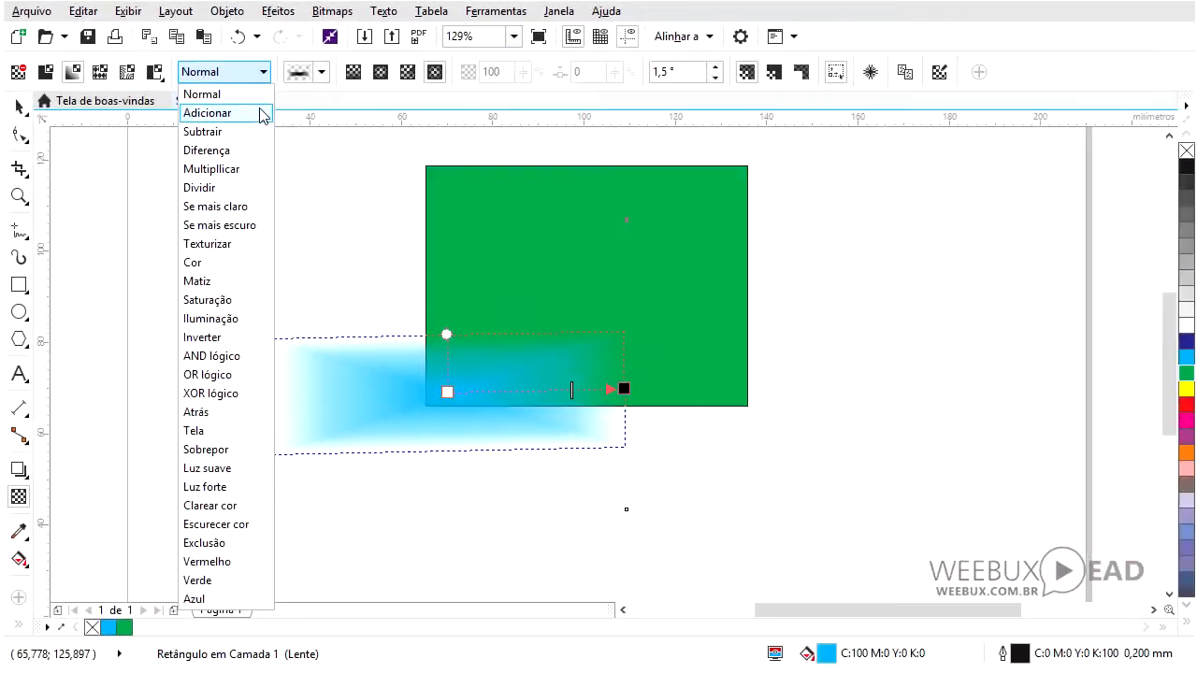
pyautogui.click(264, 93)
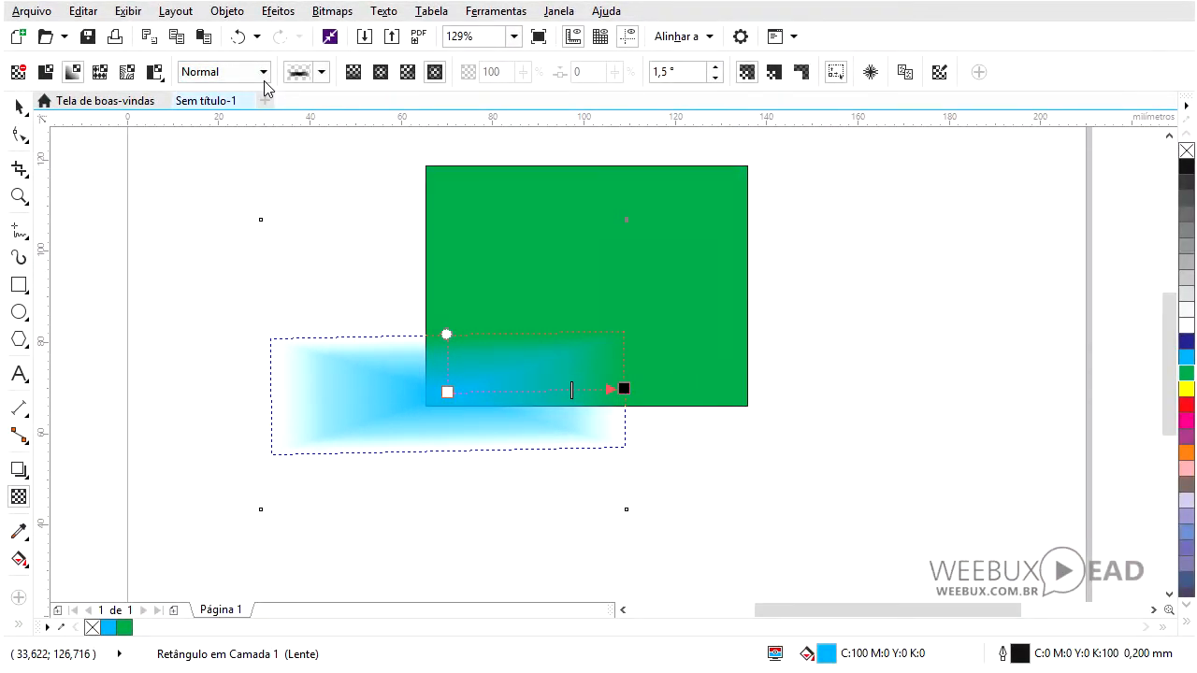
pyautogui.click(265, 80)
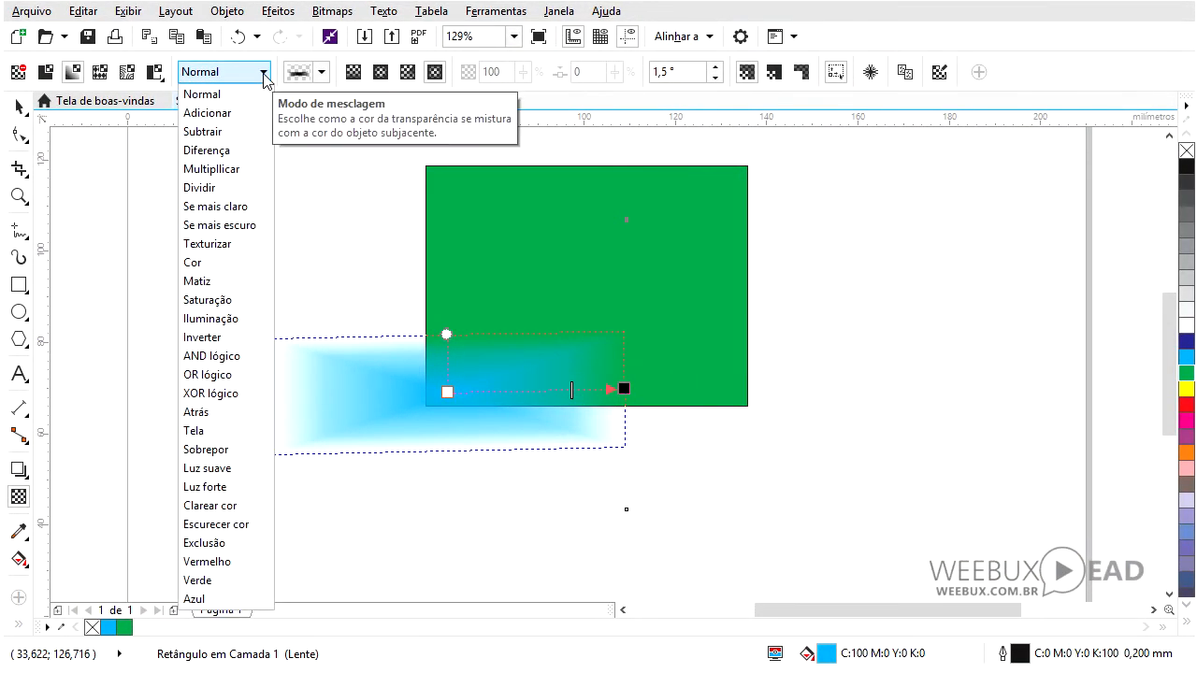
pyautogui.click(406, 404)
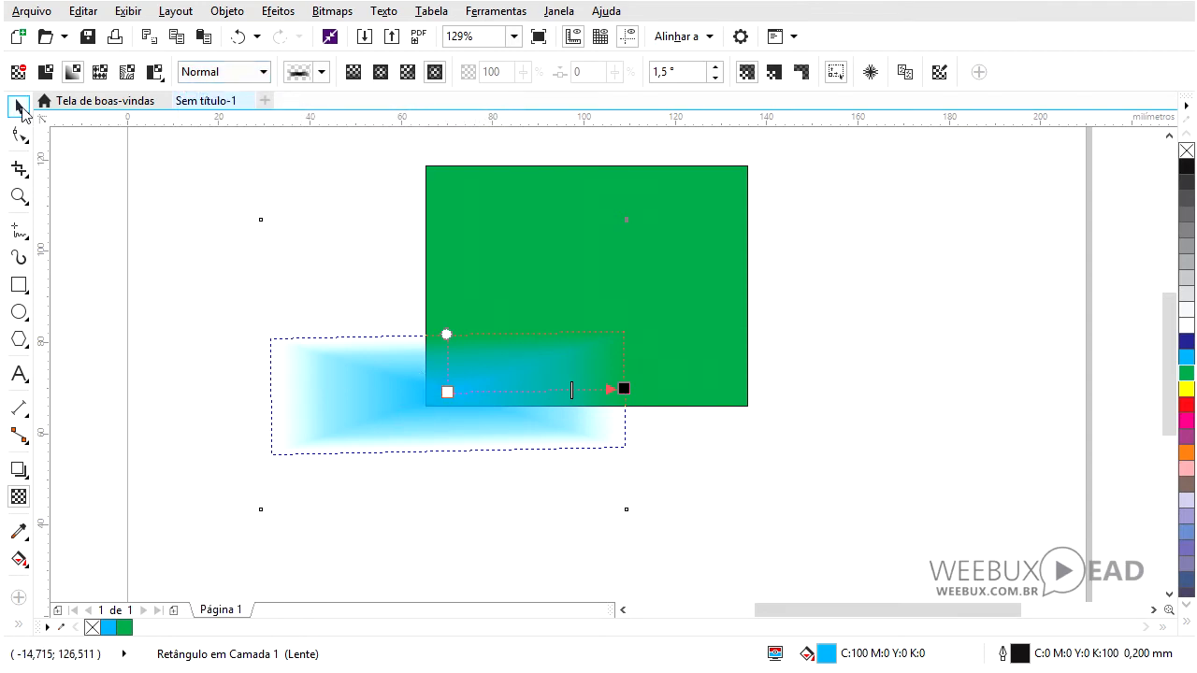
# Step: Move the cyan rectangle upward so that its faded area overlaps the middle of the green rectangle
pyautogui.click(18, 107)
pyautogui.moveTo(359, 409); pyautogui.dragTo(460, 327)
pyautogui.moveTo(474, 324); pyautogui.dragTo(439, 309)
# Step: Switch the cyan rectangle to linear fountain transparency and redraw the gradient from transparent over the green rectangle to opaque outside it
pyautogui.click(18, 496)
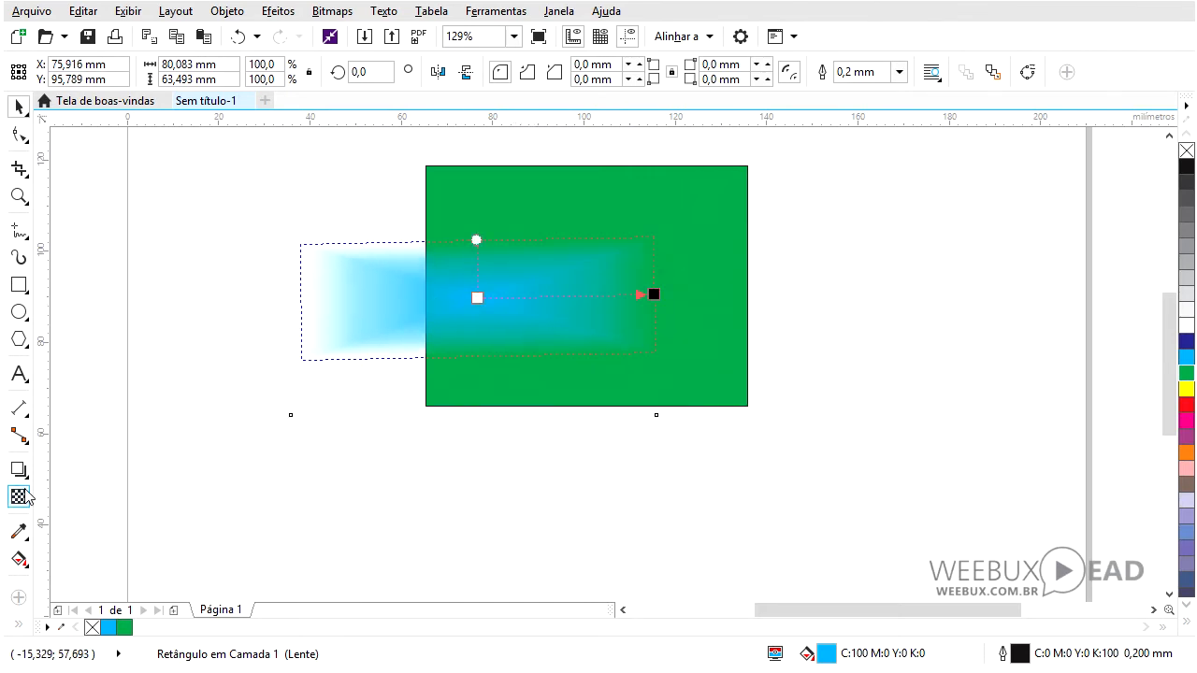
pyautogui.click(356, 73)
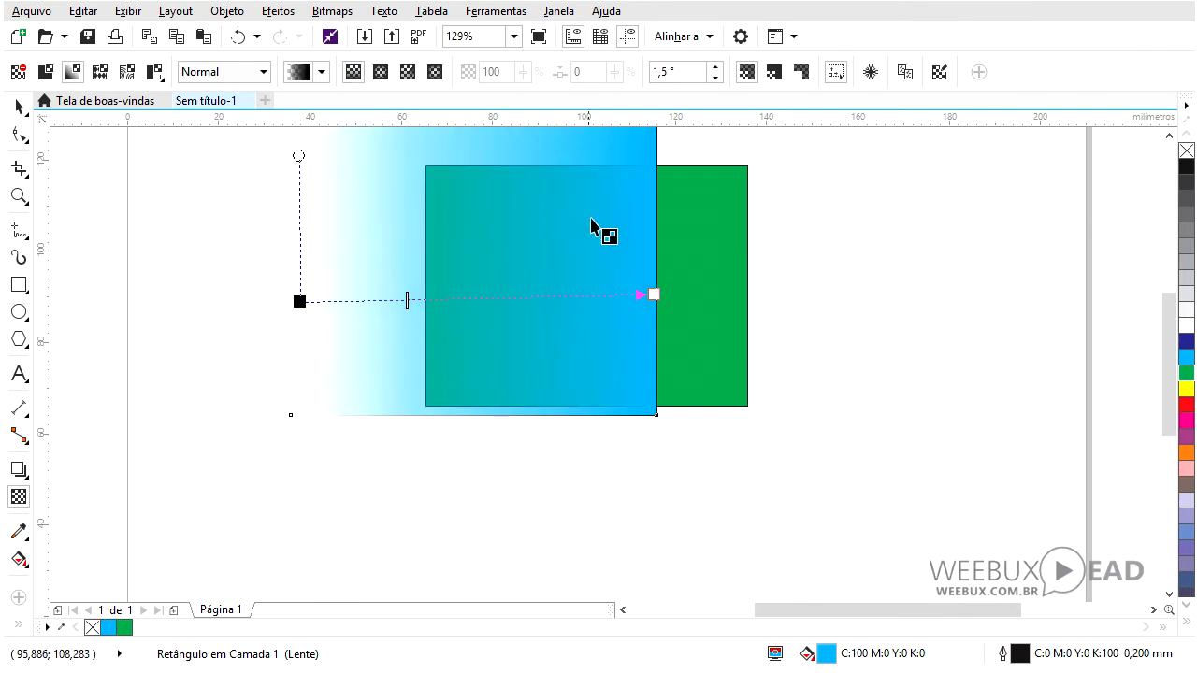
pyautogui.moveTo(528, 194); pyautogui.dragTo(515, 243)
pyautogui.moveTo(422, 252); pyautogui.dragTo(363, 247)
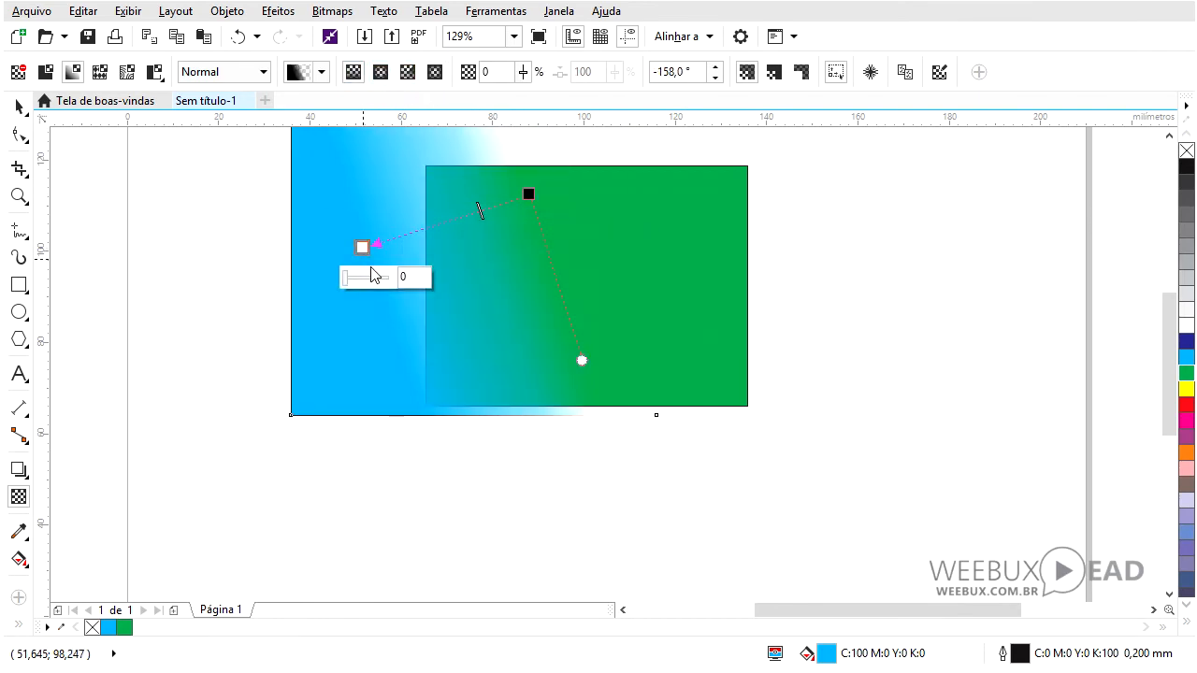
# Step: Try the merge modes Adicionar, Subtrair and Cor on the cyan rectangle's transparency
pyautogui.click(264, 72)
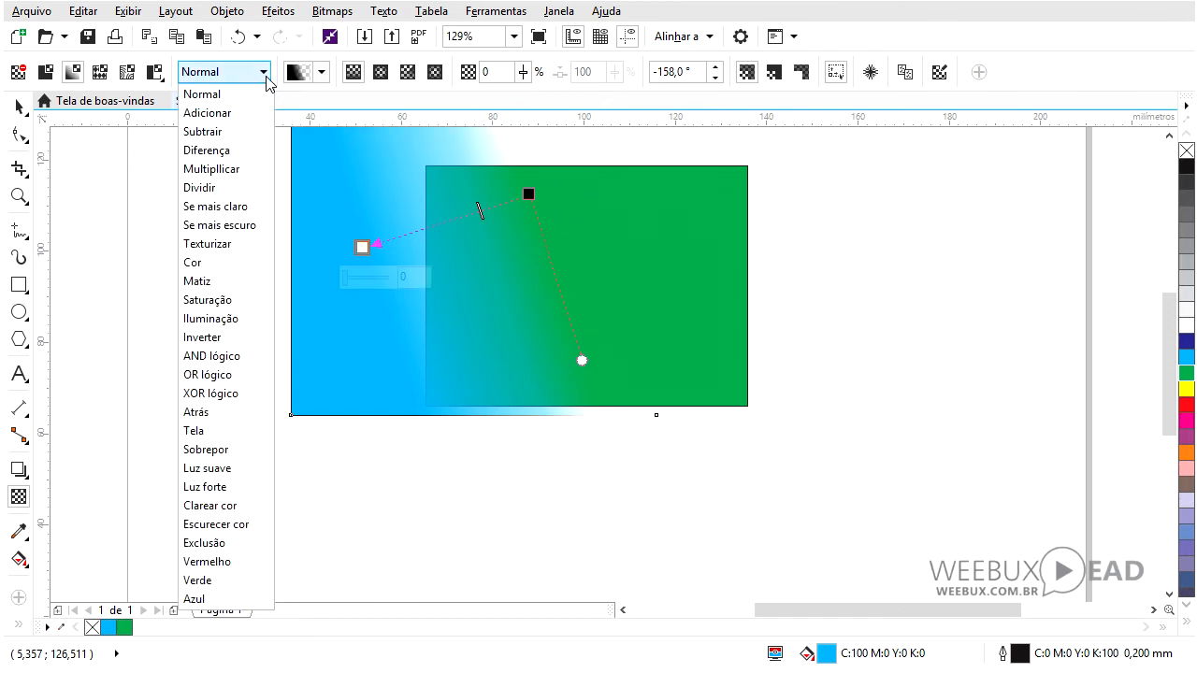
pyautogui.click(243, 116)
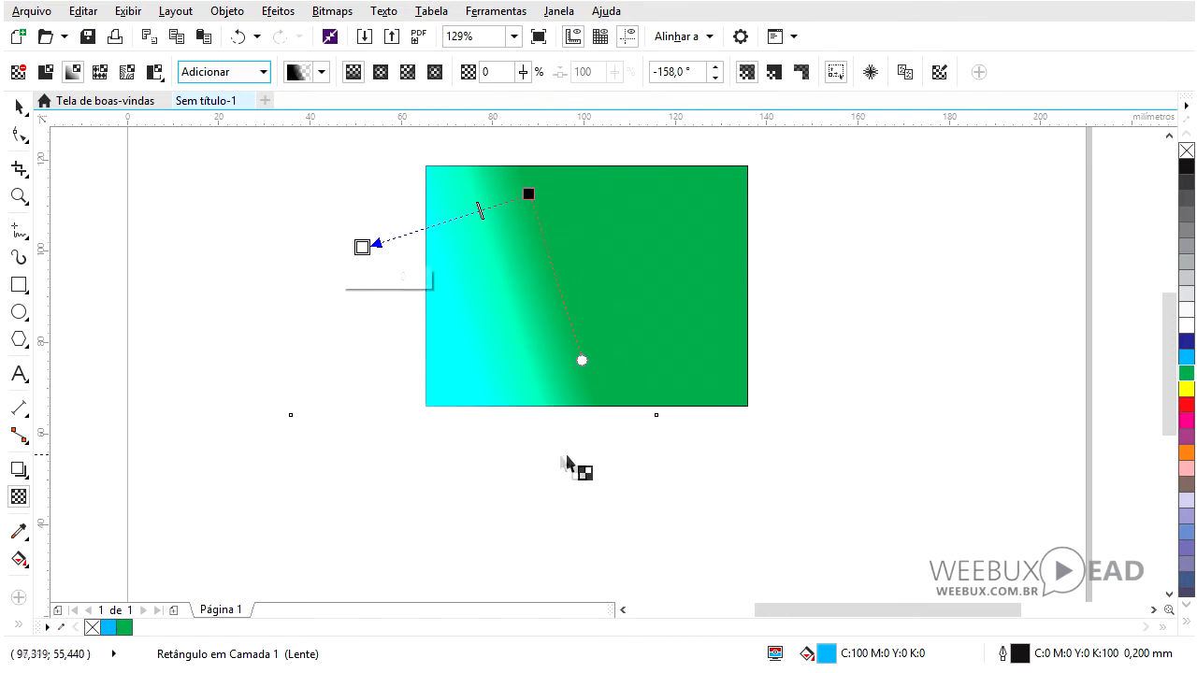
pyautogui.click(264, 72)
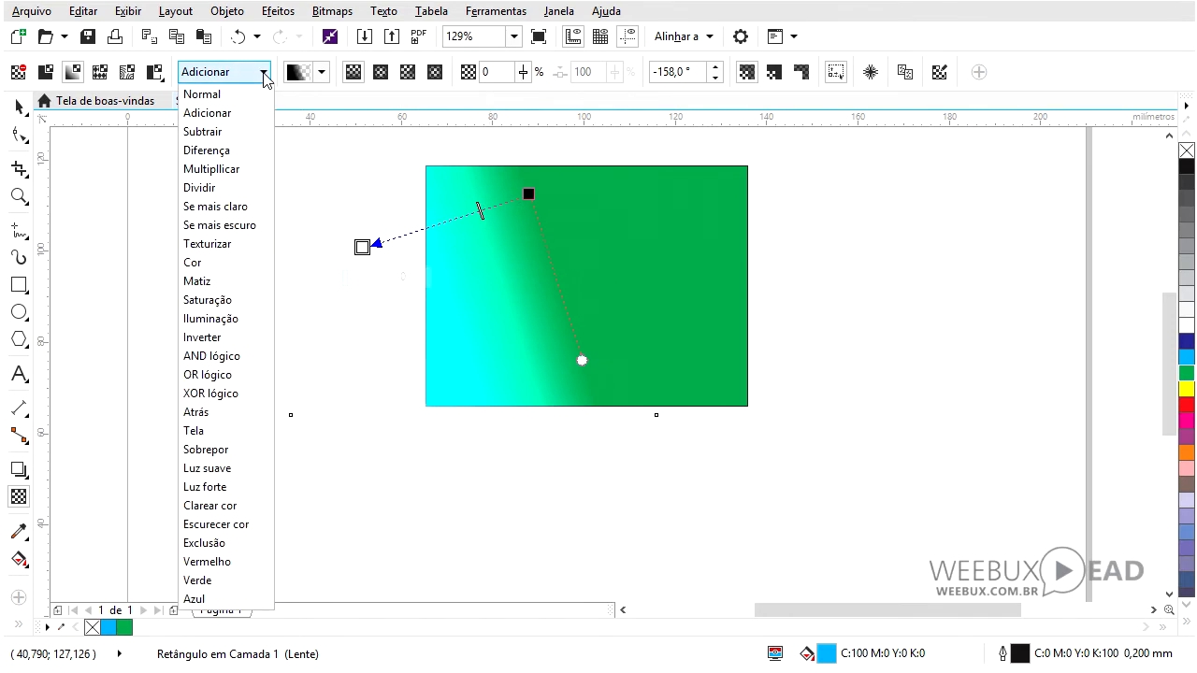
pyautogui.click(246, 129)
pyautogui.click(264, 72)
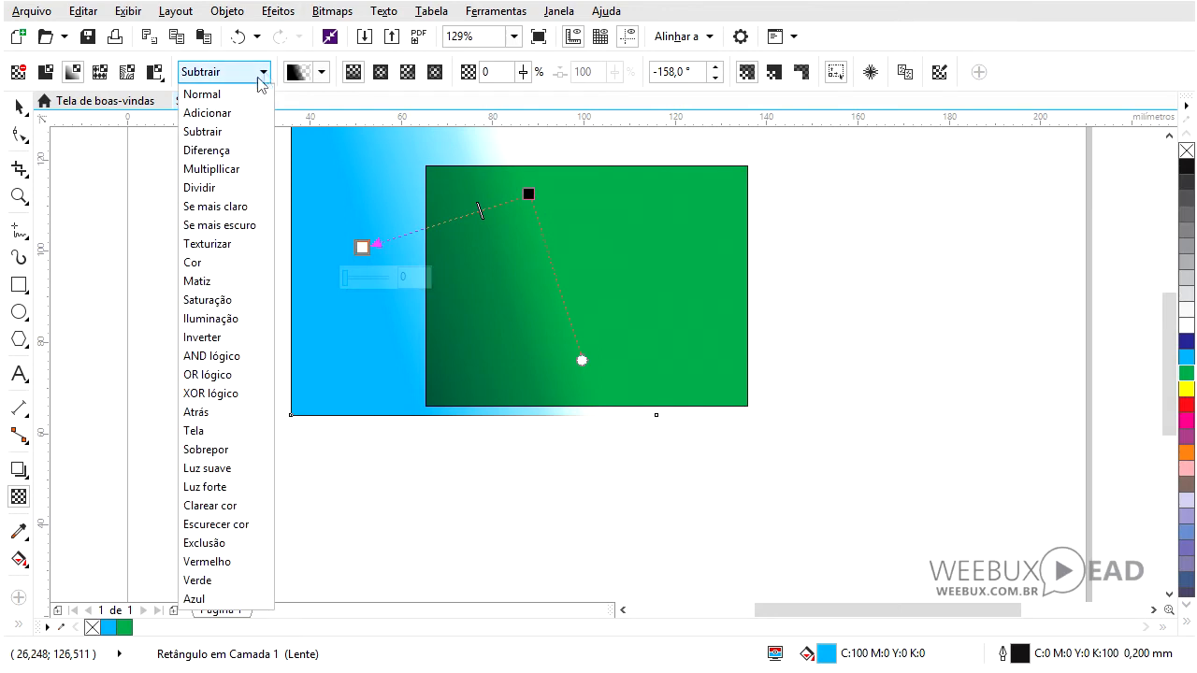
pyautogui.click(207, 263)
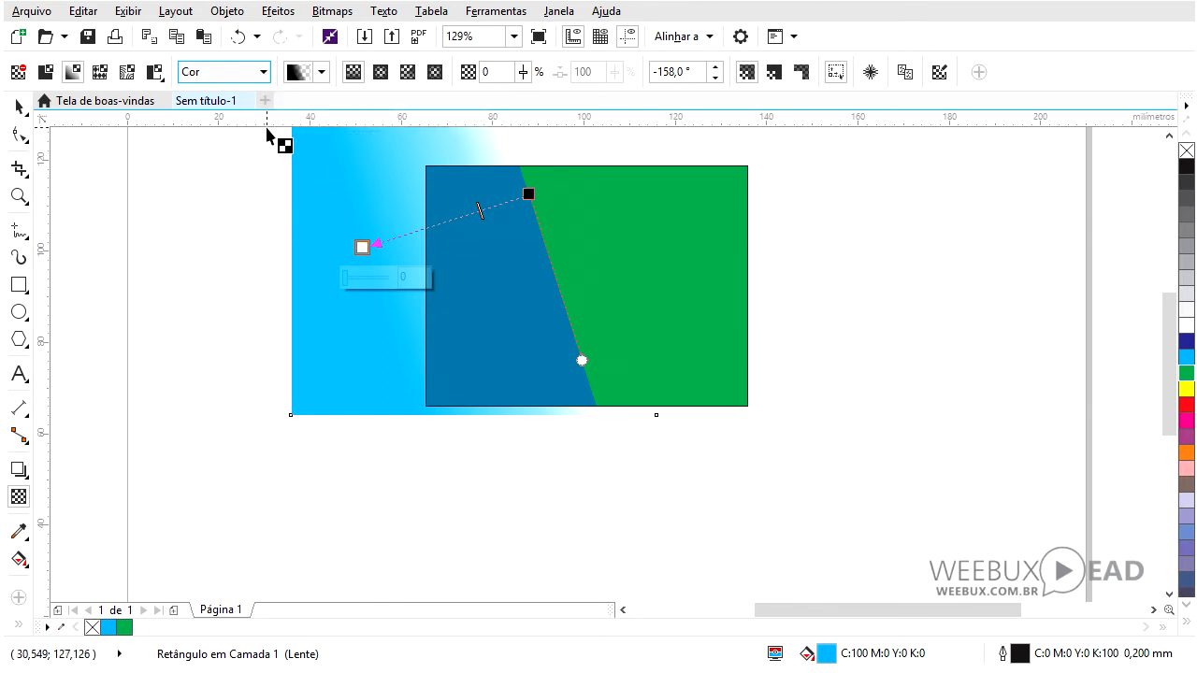
# Step: Undo the merge modes, moves and fountain transparencies until the cyan rectangle is fully opaque at its original position
pyautogui.hotkey('ctrl', 'z')
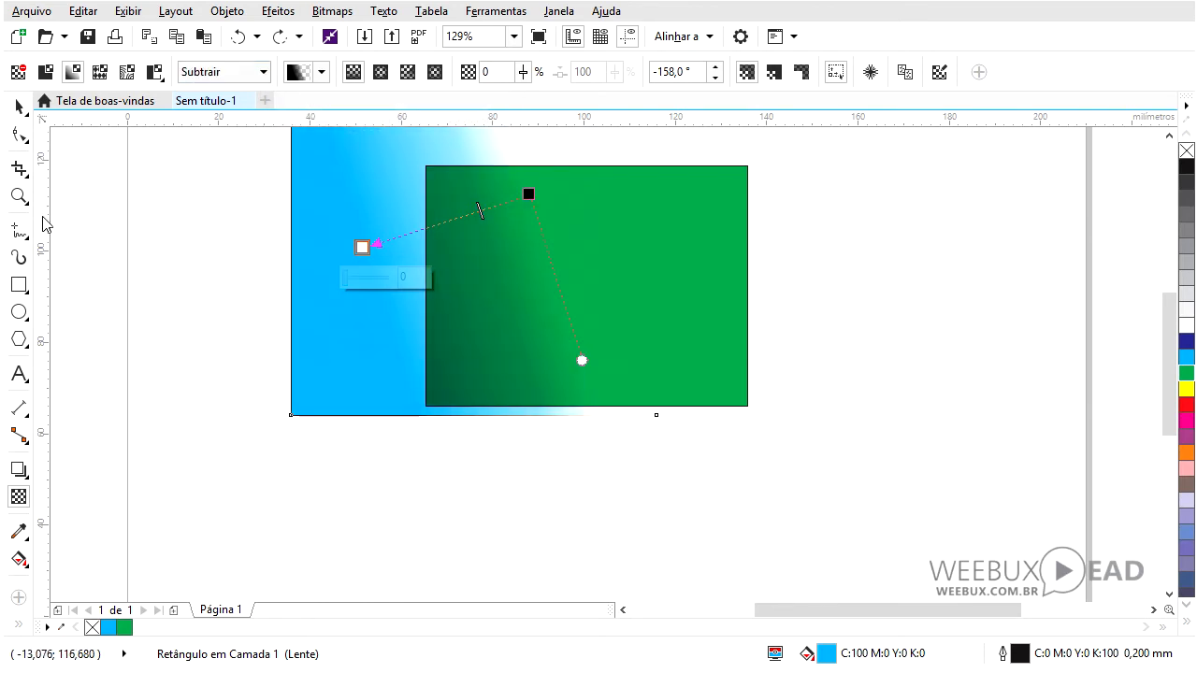
pyautogui.hotkey('ctrl', 'z')
pyautogui.hotkey('ctrl', 'z')
pyautogui.hotkey('ctrl', 'z')
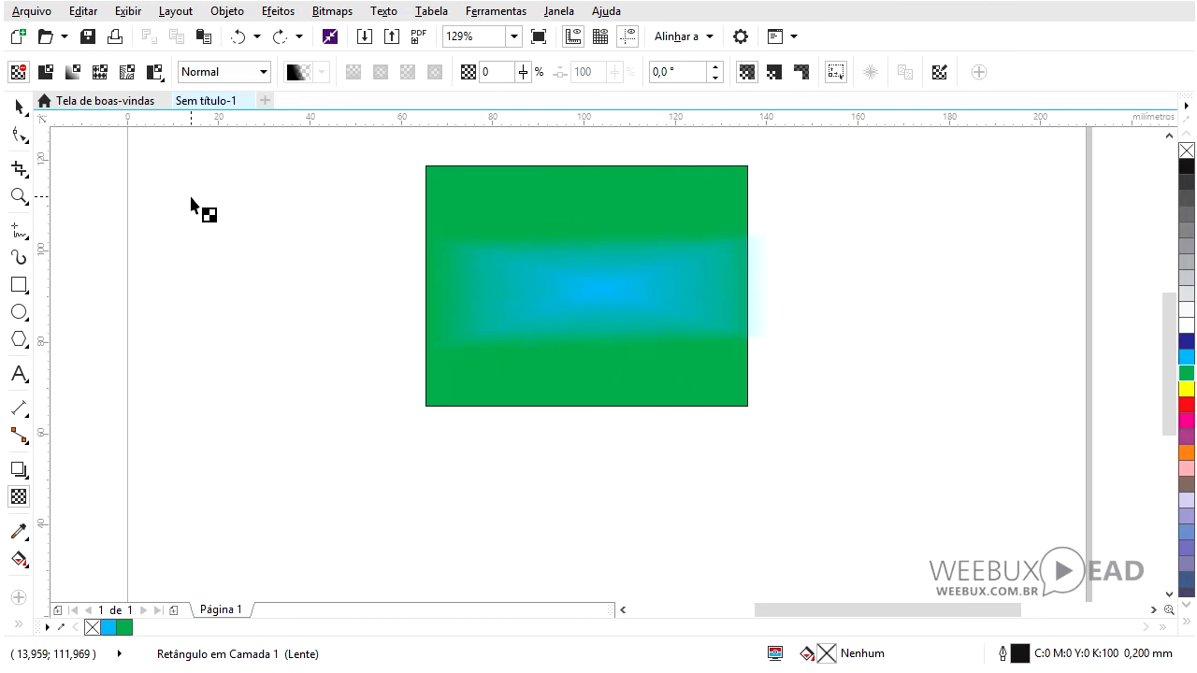
pyautogui.hotkey('ctrl', 'z')
pyautogui.hotkey('ctrl', 'z')
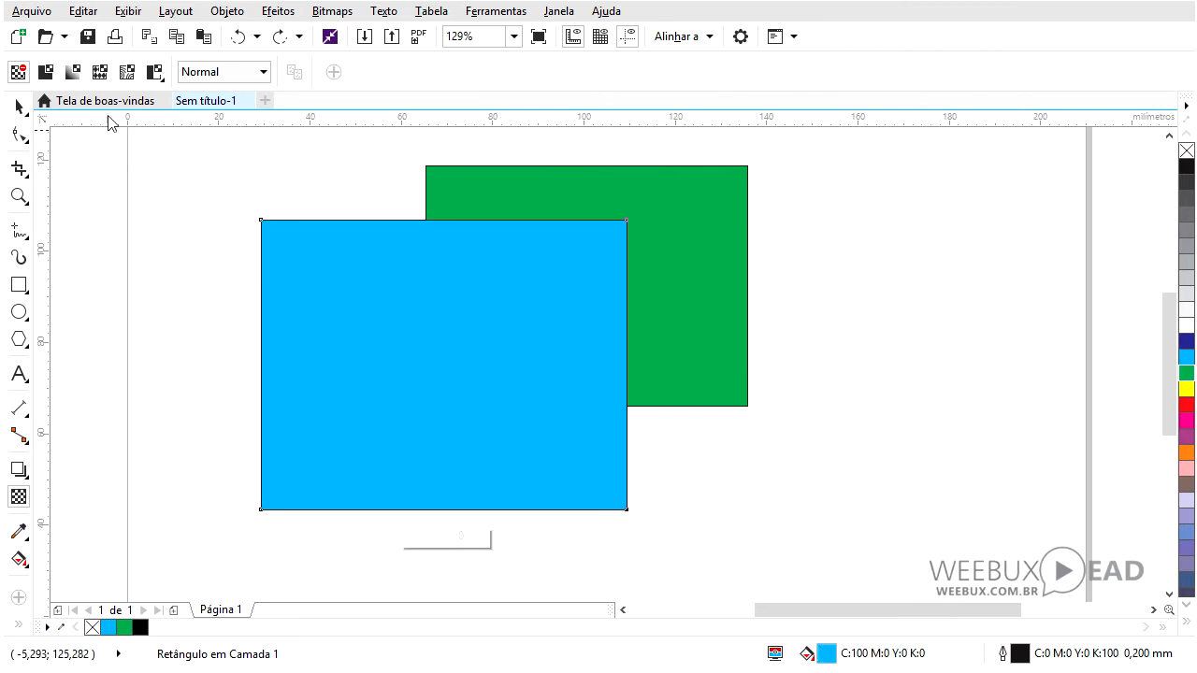
# Step: Apply vector pattern transparency to the cyan rectangle using the Espirais Livres pattern from the personal library
pyautogui.click(100, 73)
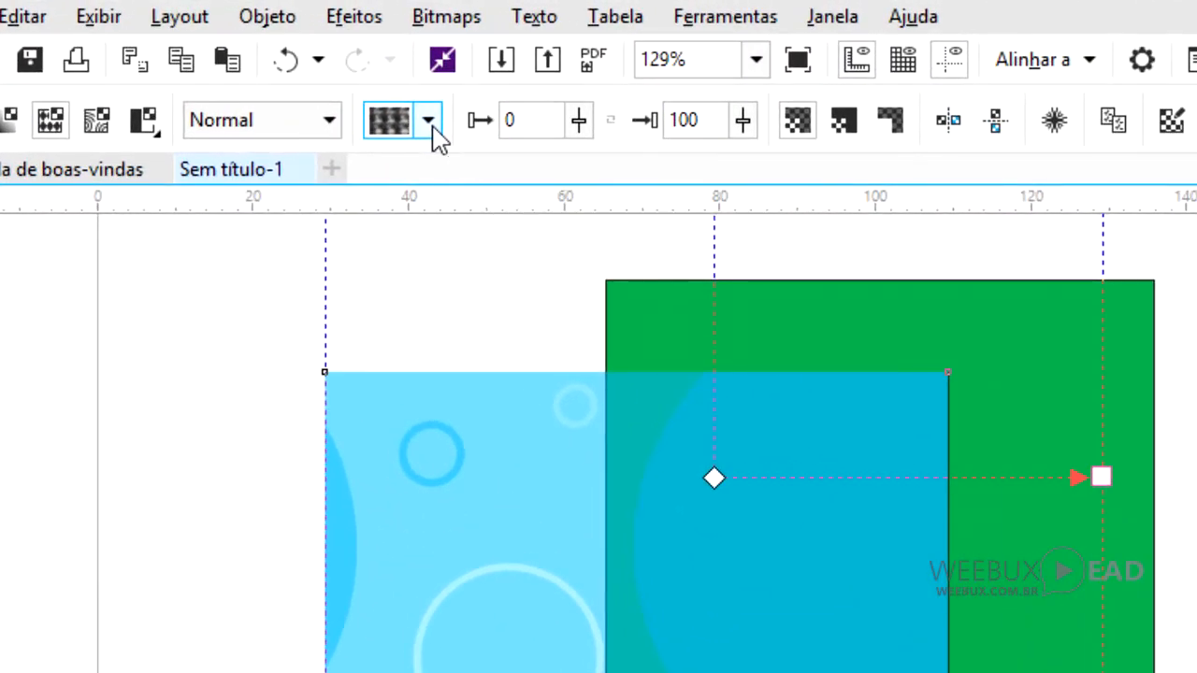
pyautogui.click(429, 121)
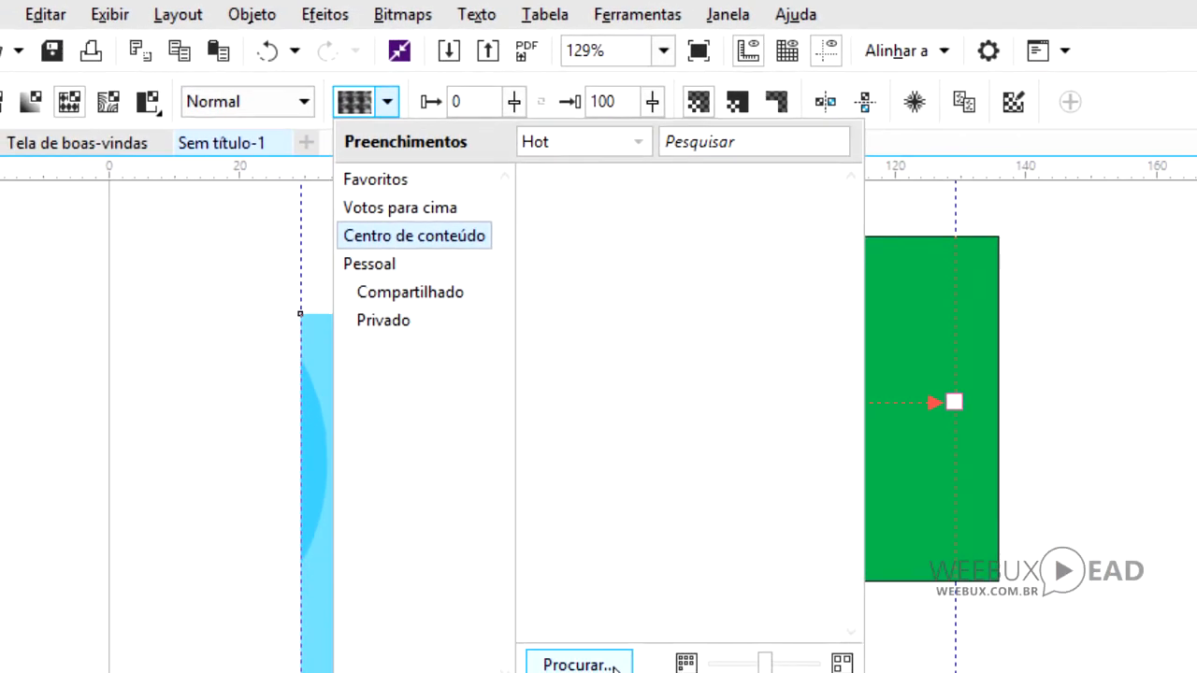
pyautogui.click(613, 666)
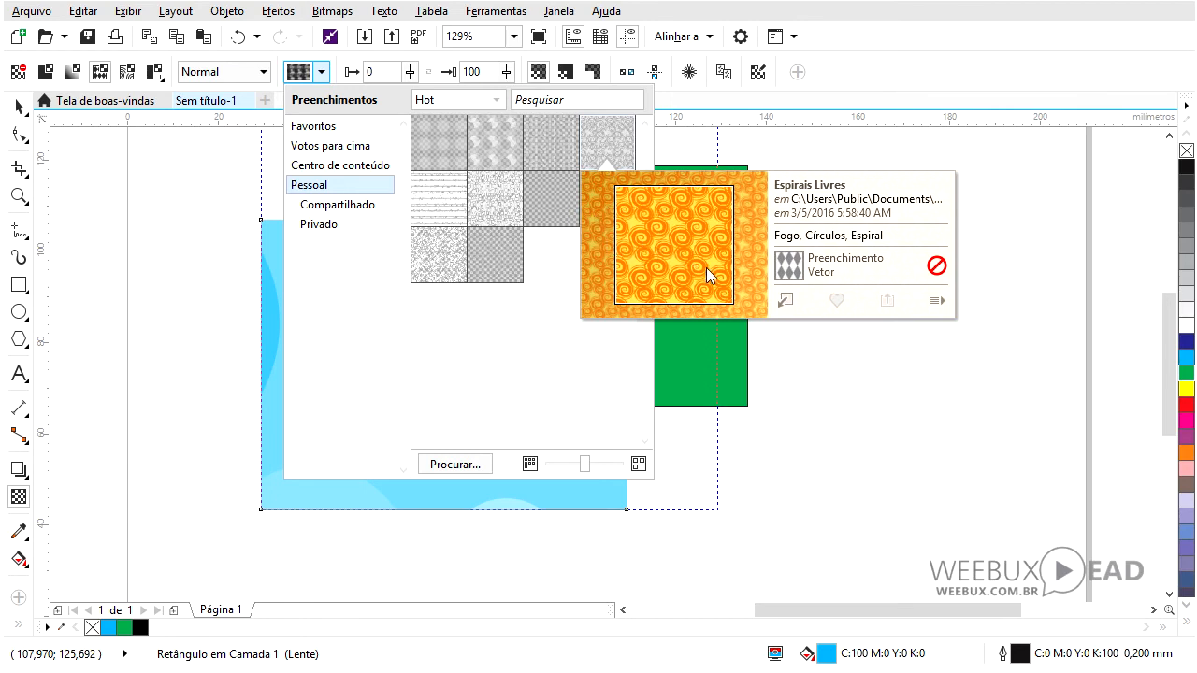
pyautogui.click(786, 301)
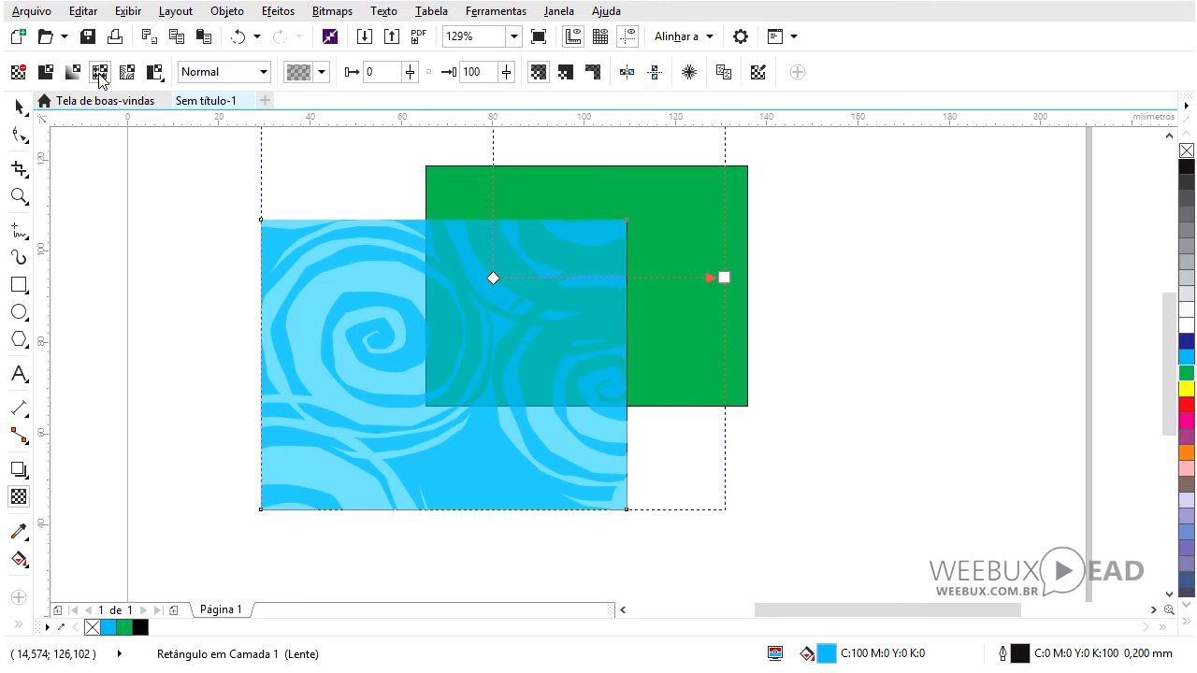
# Step: Switch the cyan rectangle to bitmap pattern transparency using the Vime pattern from the personal library
pyautogui.click(127, 74)
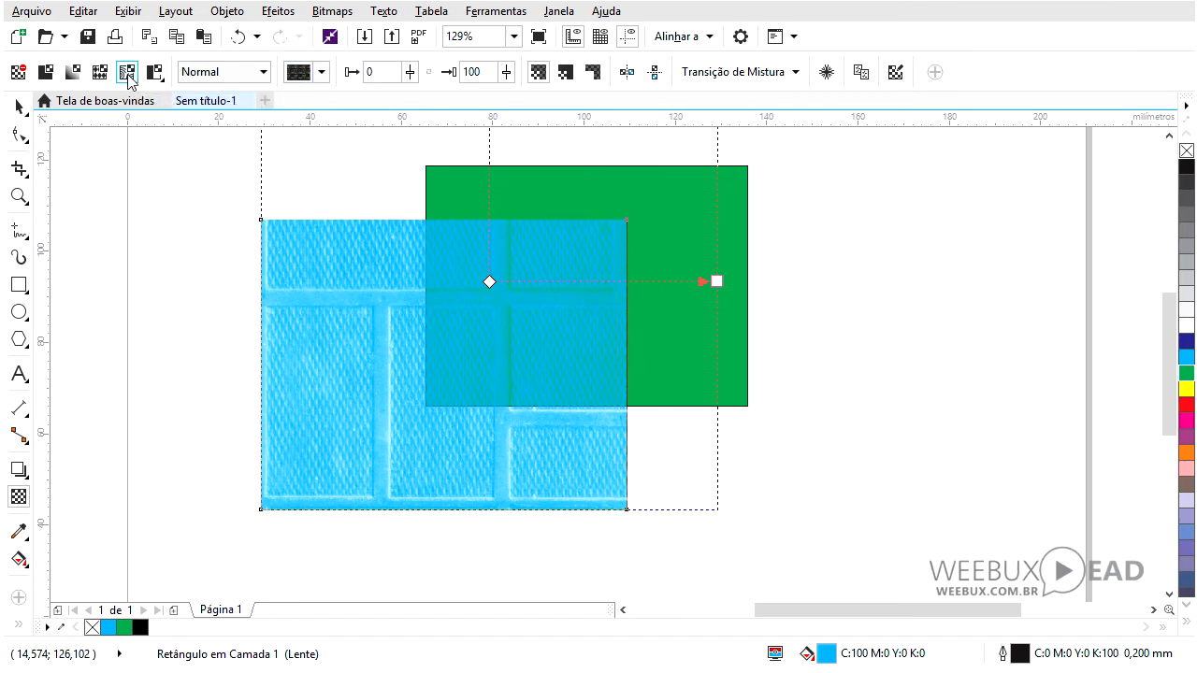
pyautogui.click(321, 72)
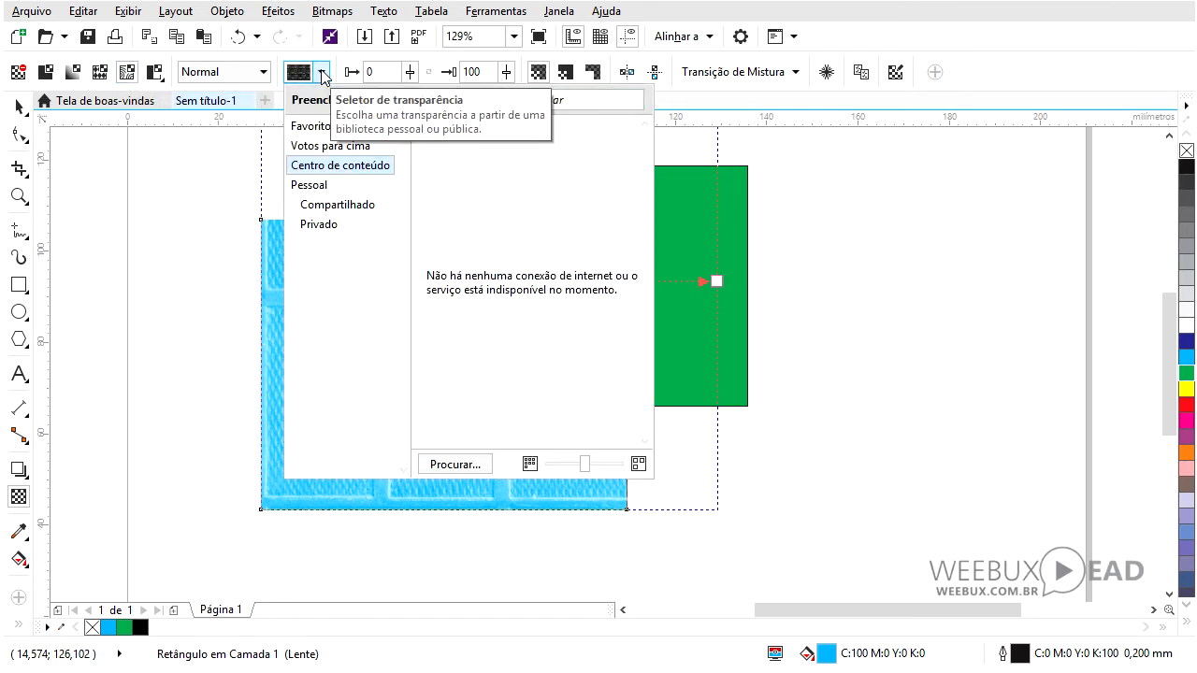
pyautogui.click(323, 186)
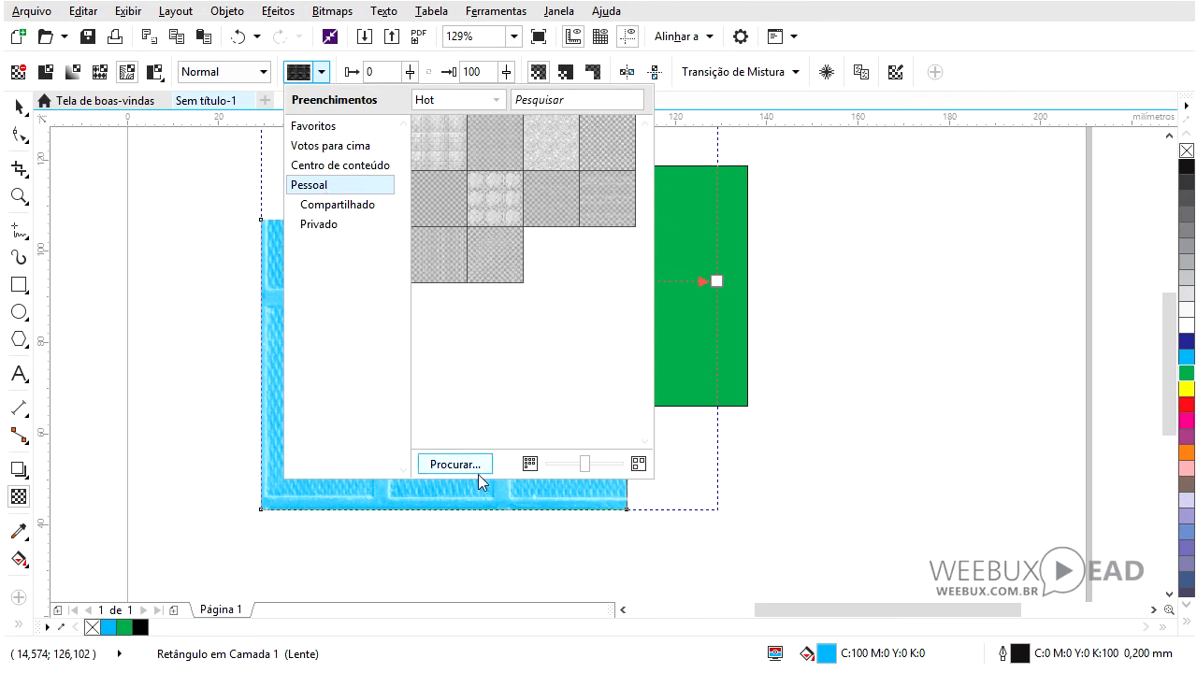
pyautogui.click(439, 256)
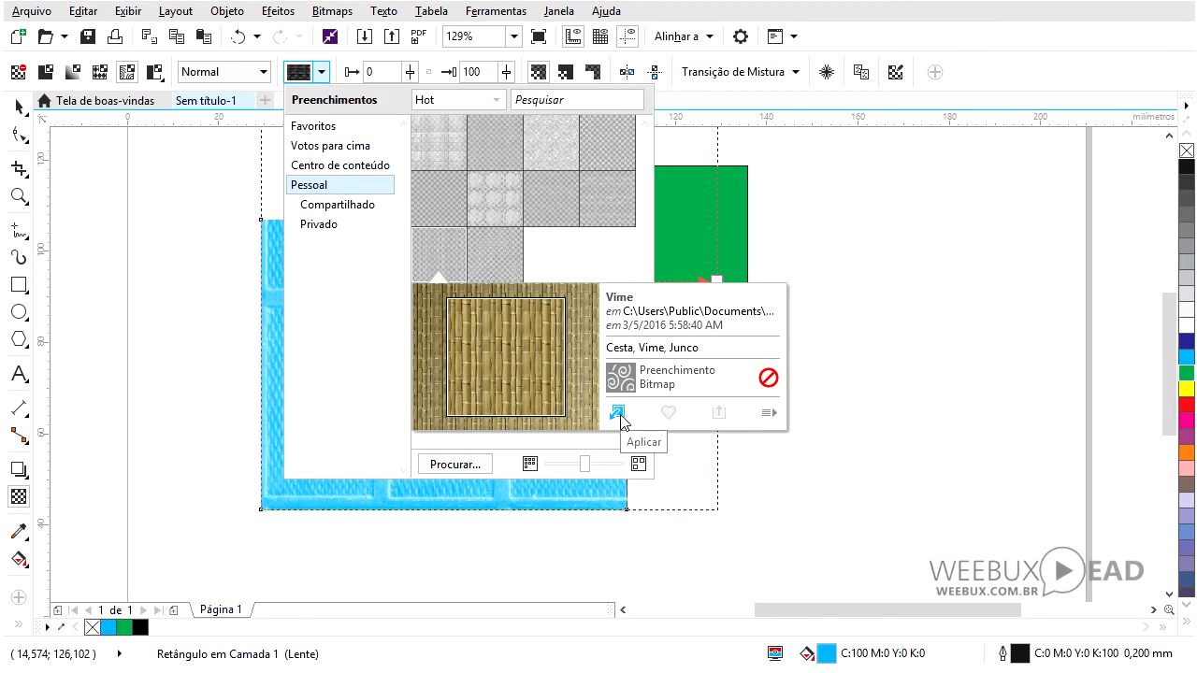
pyautogui.click(619, 415)
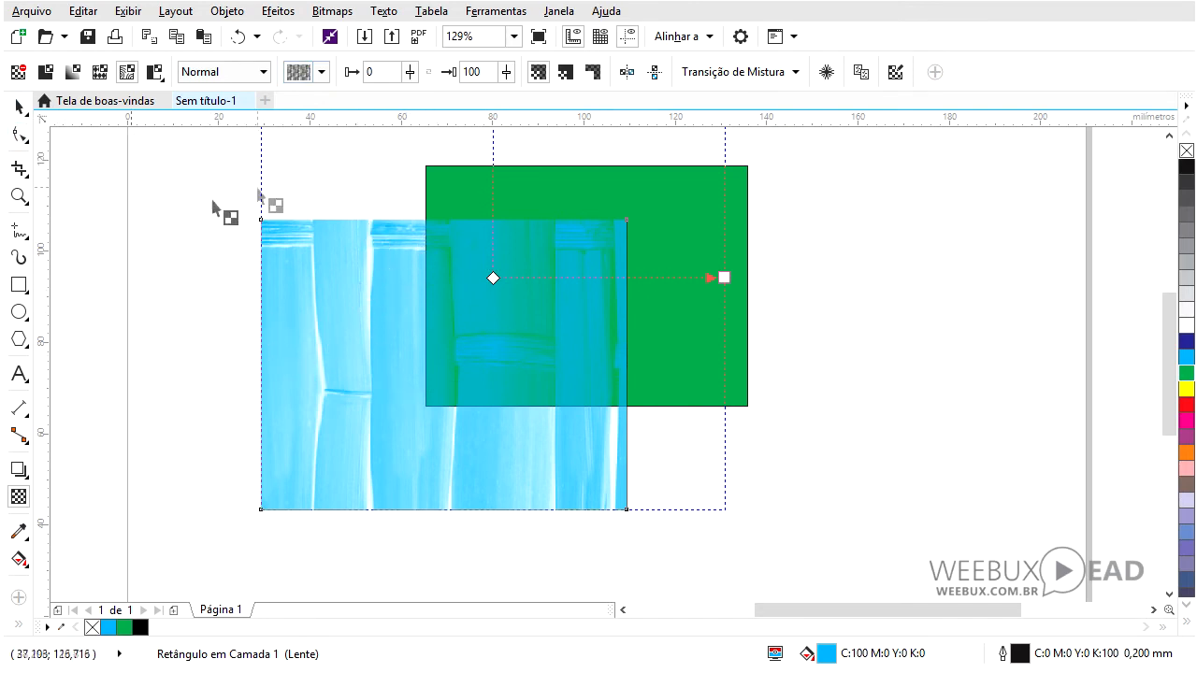
# Step: Change the cyan rectangle to two-color pattern transparency using the two-by-two checkerboard pattern
pyautogui.click(155, 74)
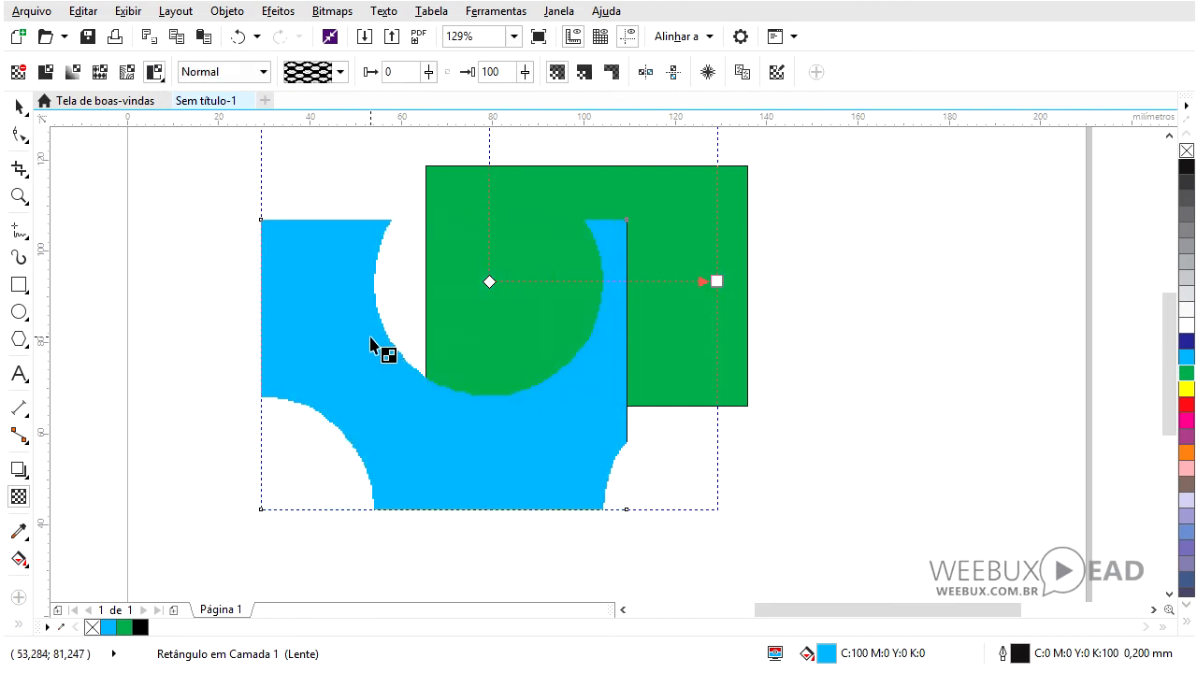
pyautogui.click(341, 73)
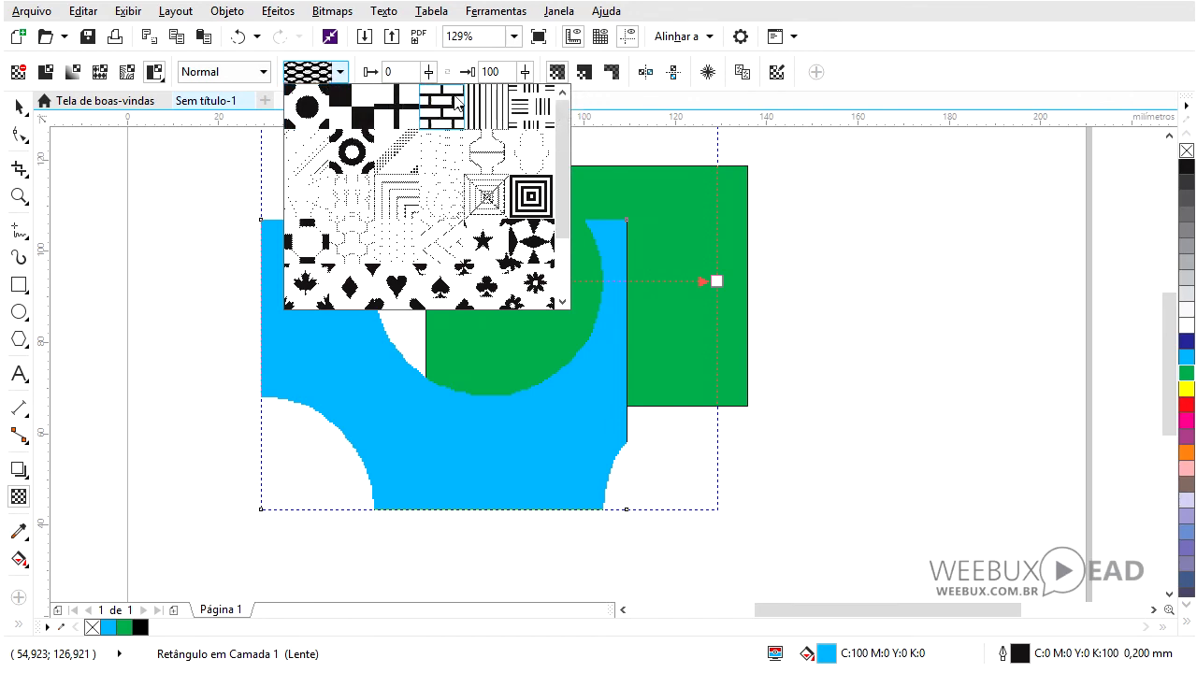
pyautogui.moveTo(566, 134); pyautogui.dragTo(567, 186)
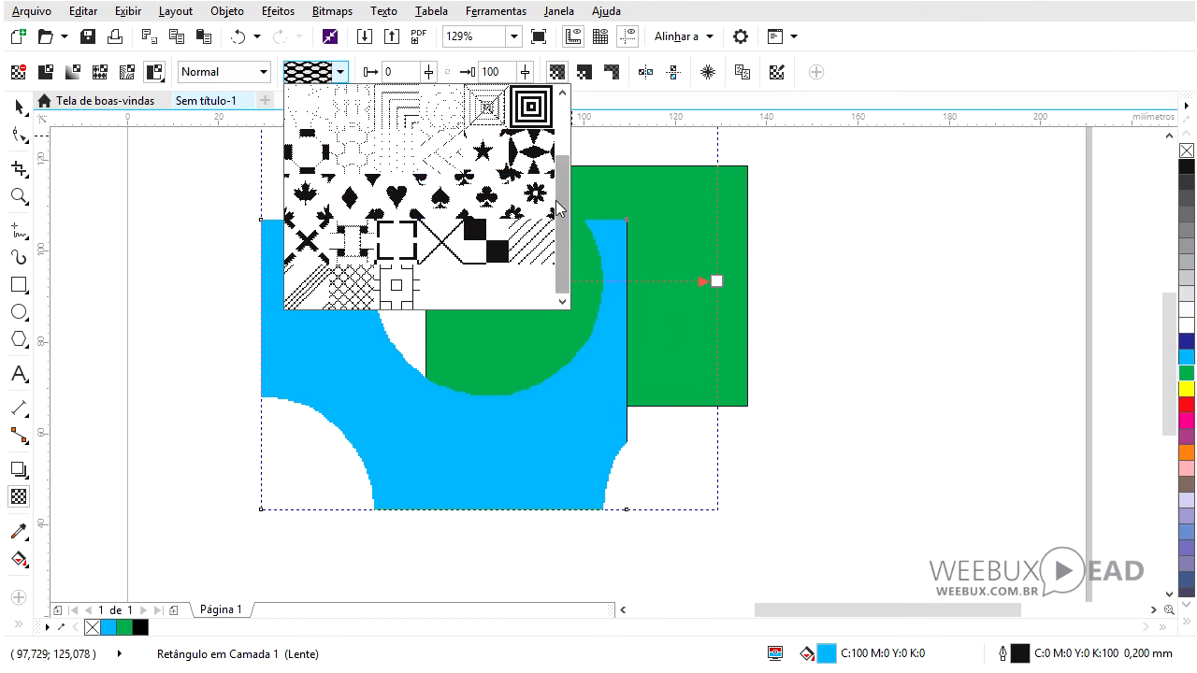
pyautogui.click(481, 247)
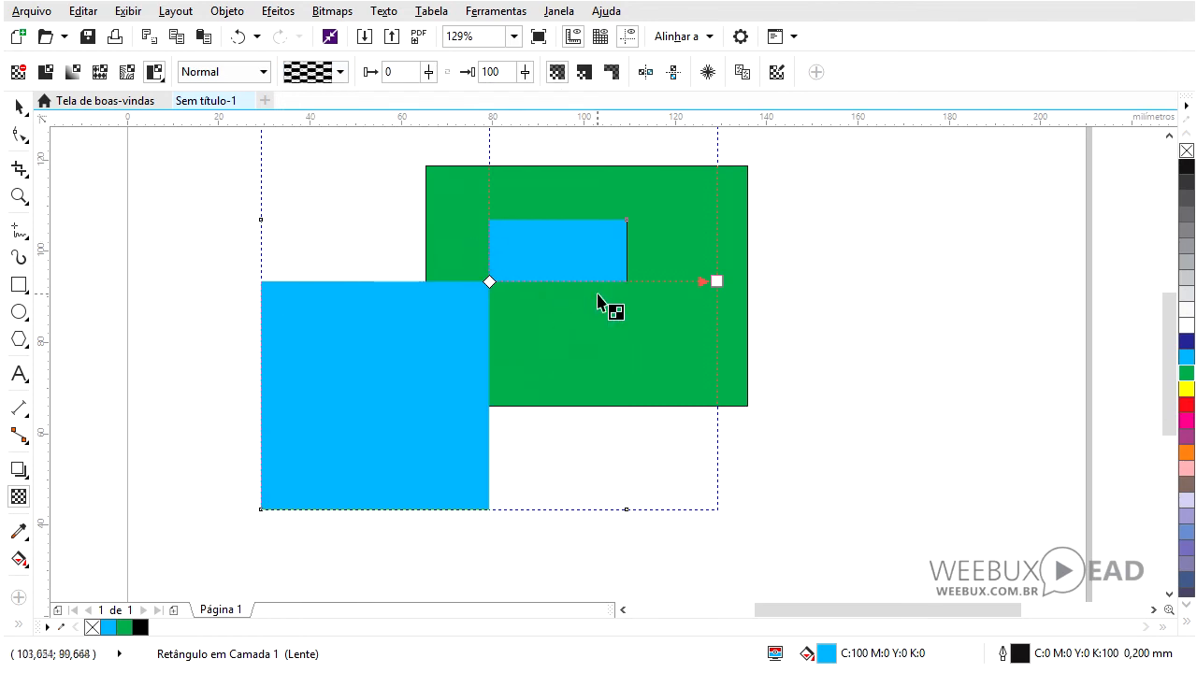
# Step: Shrink, reposition, rotate and skew the checkerboard transparency tile into nearly horizontal, slightly slanted cells wider than they are tall
pyautogui.moveTo(439, 450); pyautogui.dragTo(434, 500)
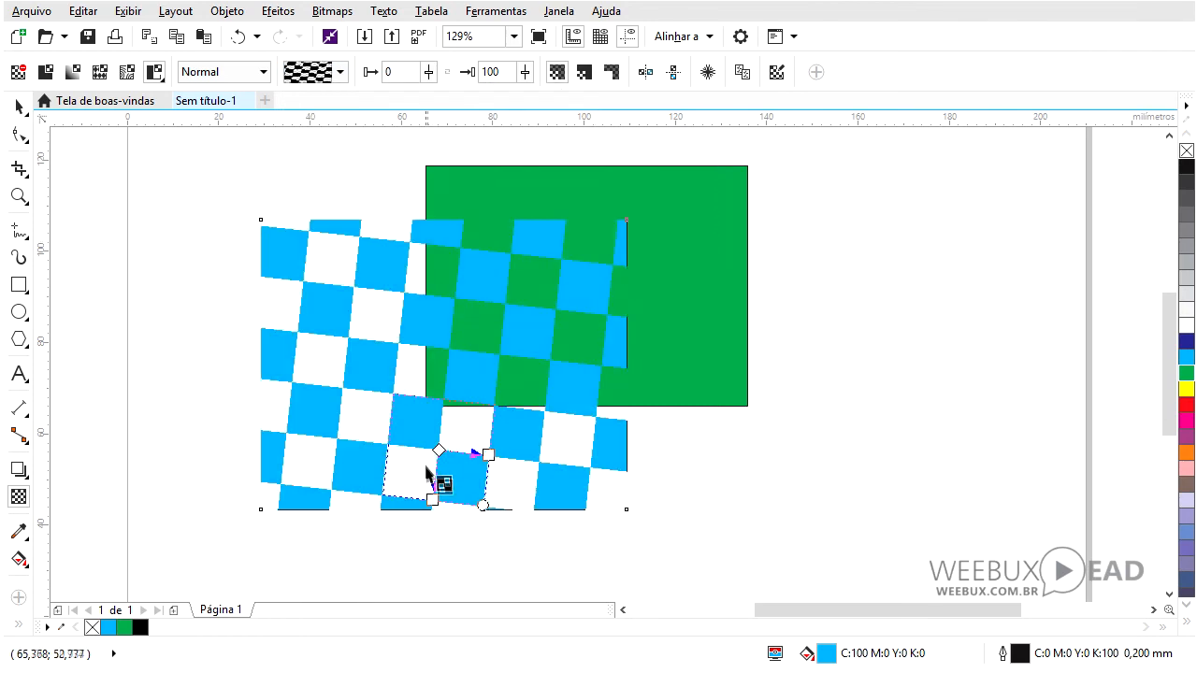
pyautogui.moveTo(474, 374); pyautogui.dragTo(425, 334)
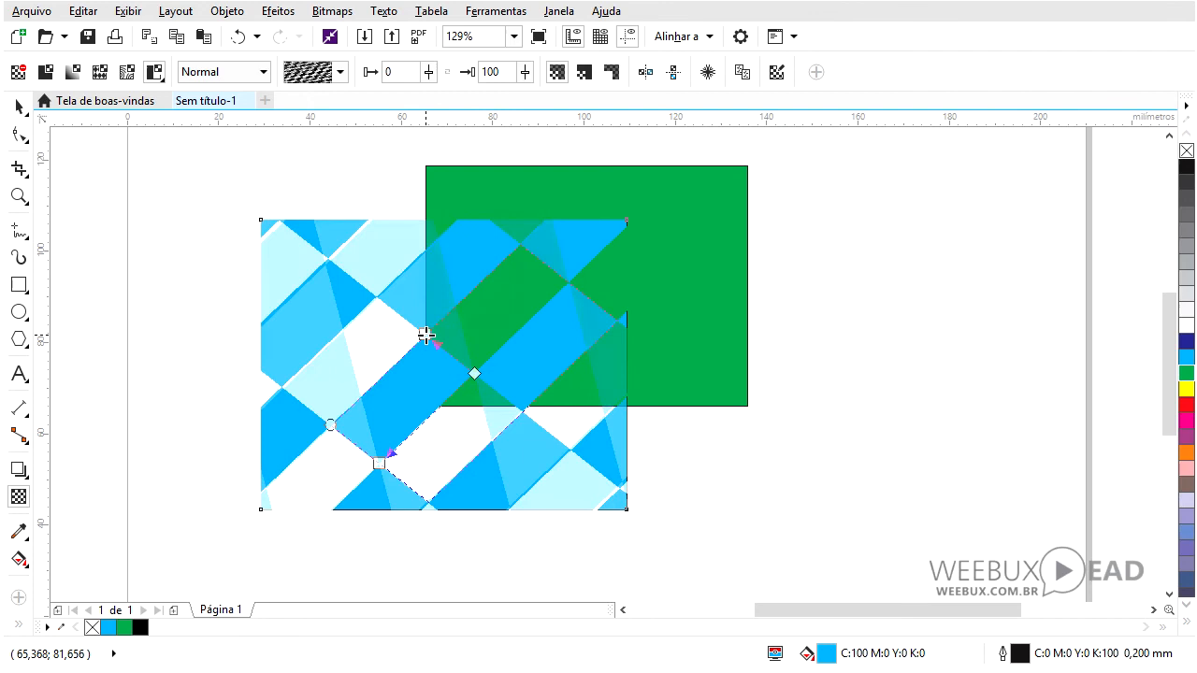
pyautogui.moveTo(473, 375); pyautogui.dragTo(503, 351)
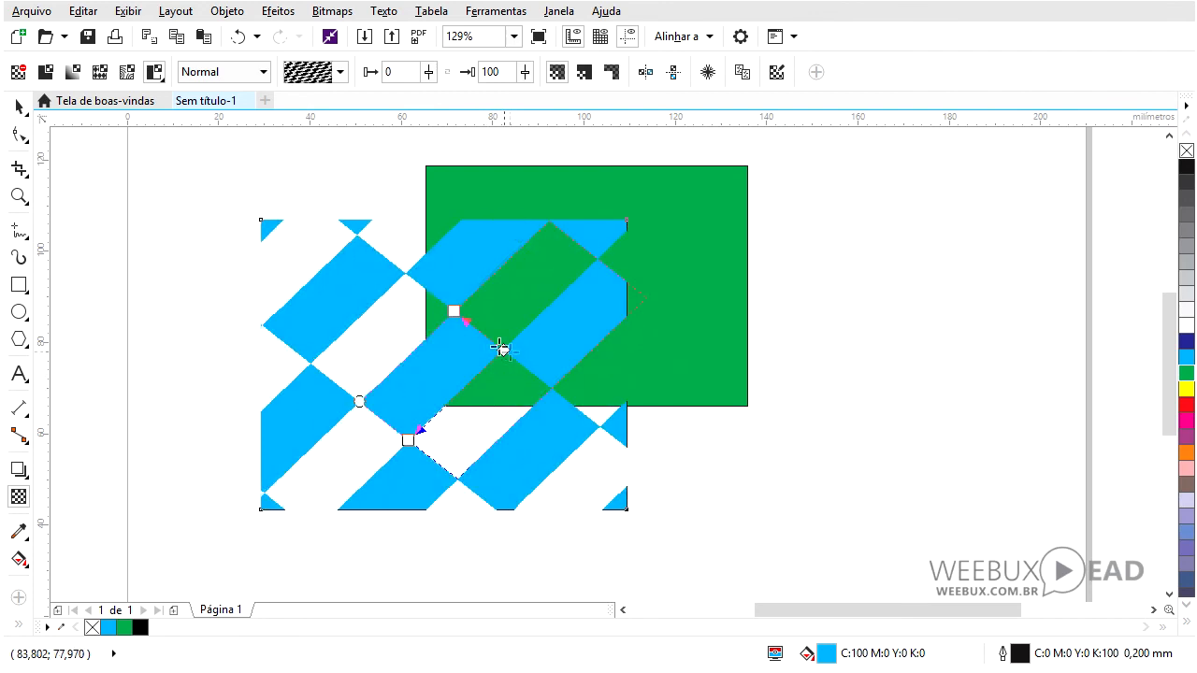
pyautogui.moveTo(359, 402); pyautogui.dragTo(382, 295)
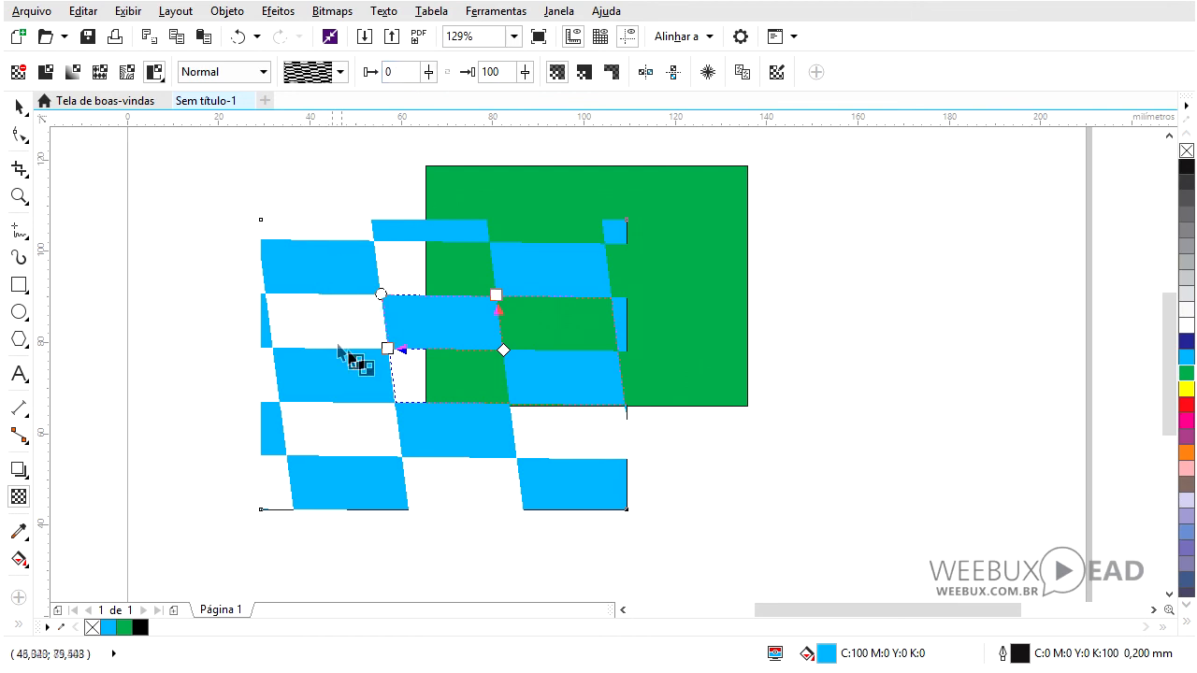
# Step: Set the pattern's foreground transparency to 27 and background transparency to 70, then move the cyan rectangle to about X 138 mm, Y 66 mm
pyautogui.moveTo(432, 79); pyautogui.dragTo(454, 102)
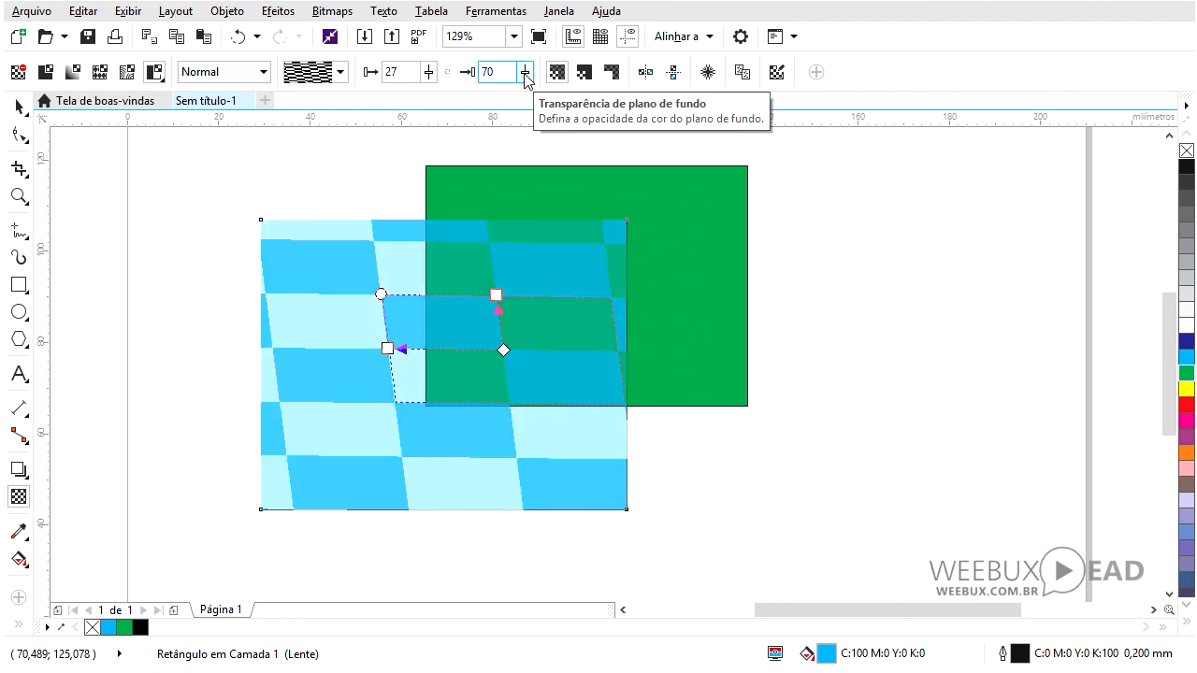
pyautogui.click(19, 106)
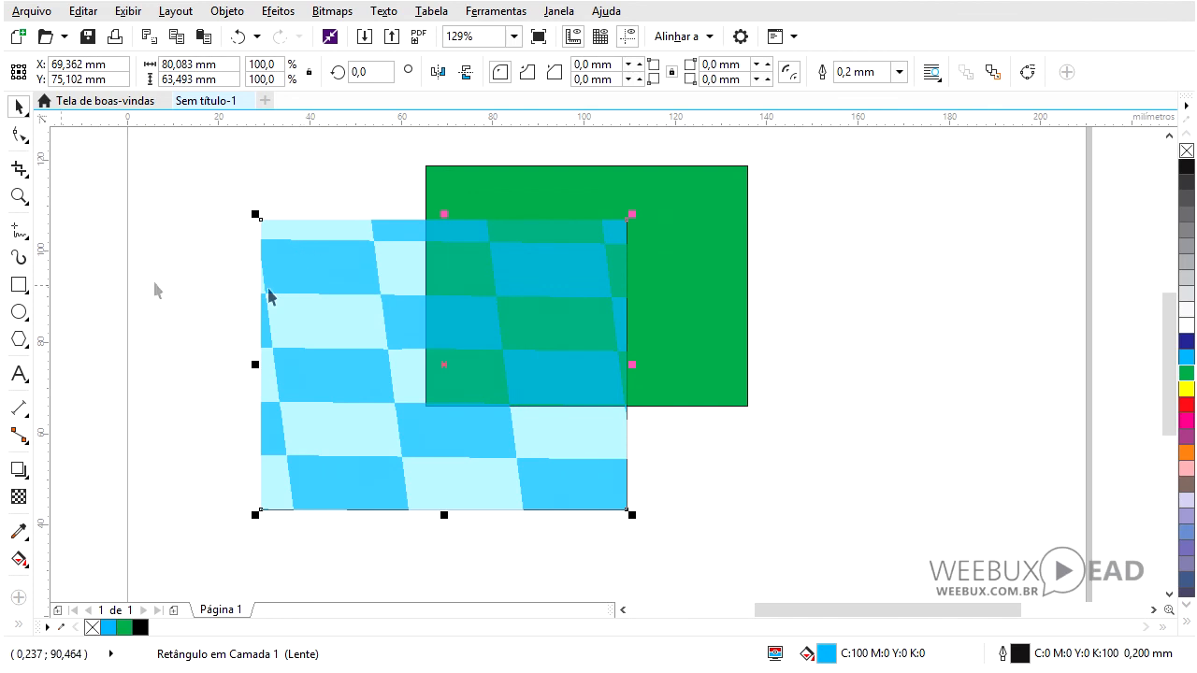
pyautogui.moveTo(334, 286); pyautogui.dragTo(654, 332)
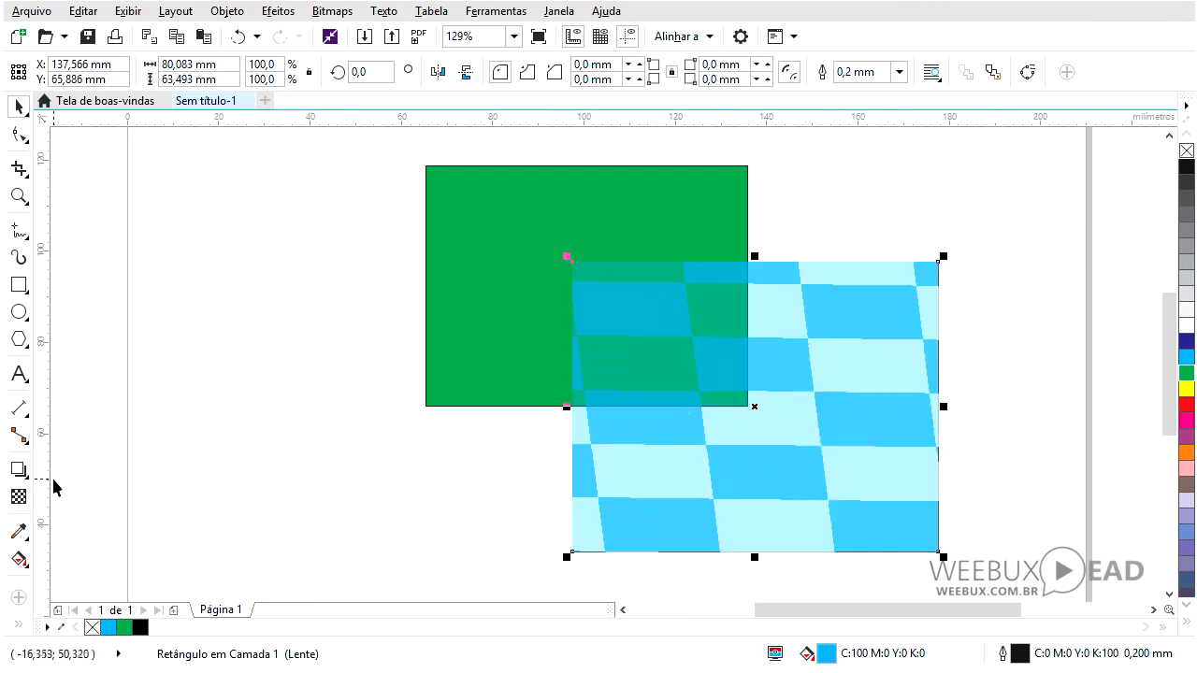